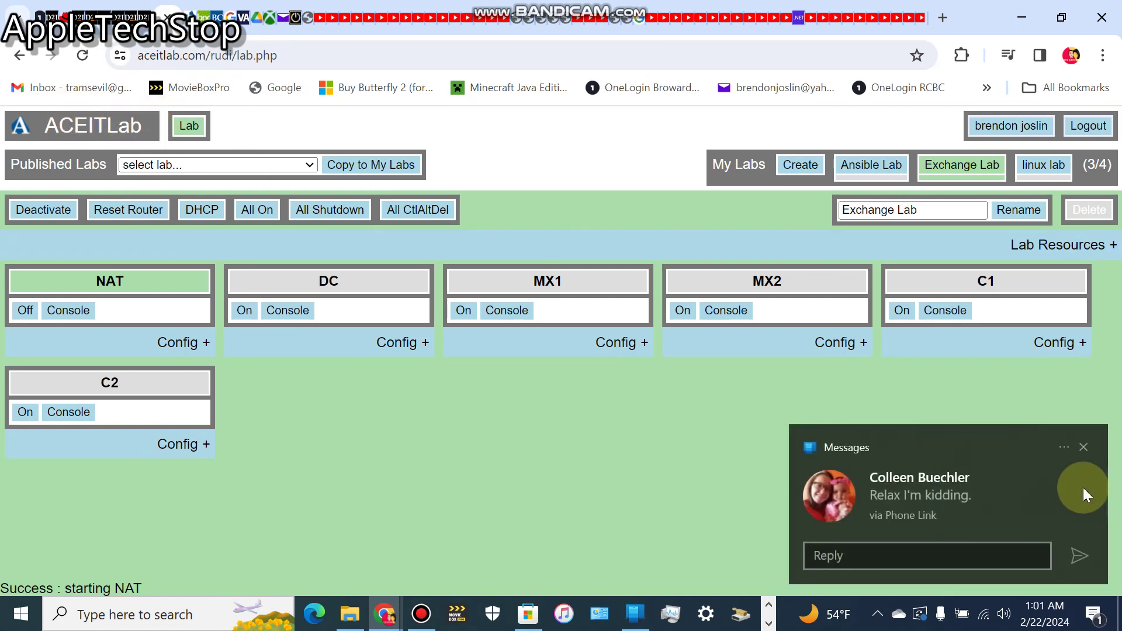
Step: Dismiss the message notification and refresh the Exchange Lab machine list
{"action": "left_click", "coordinate": [1084, 448]}
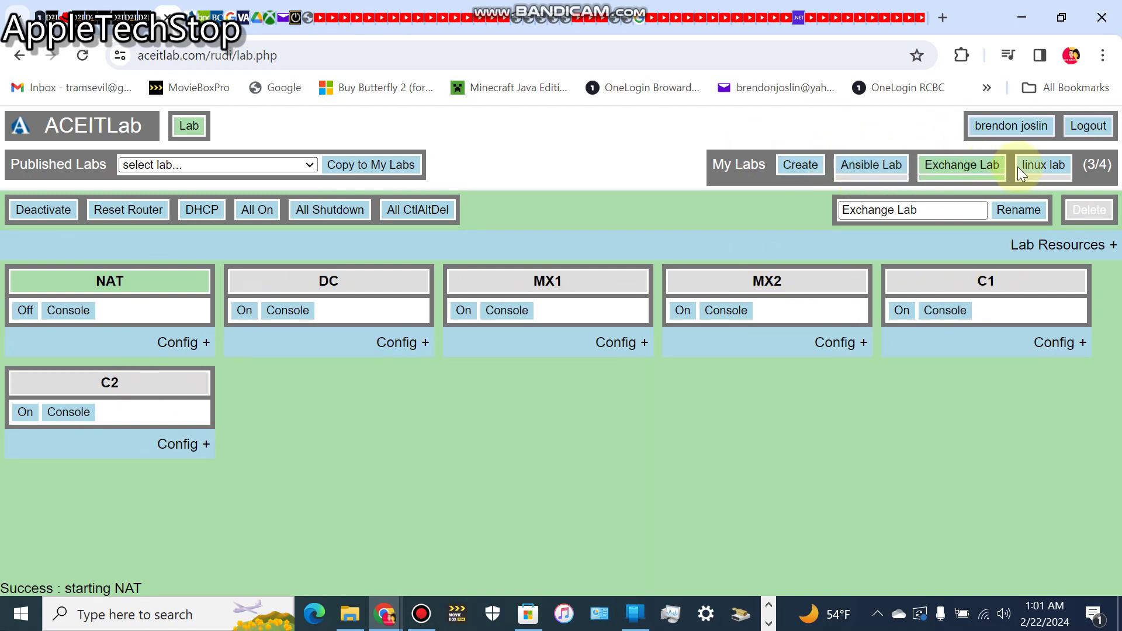
{"action": "left_click", "coordinate": [947, 174]}
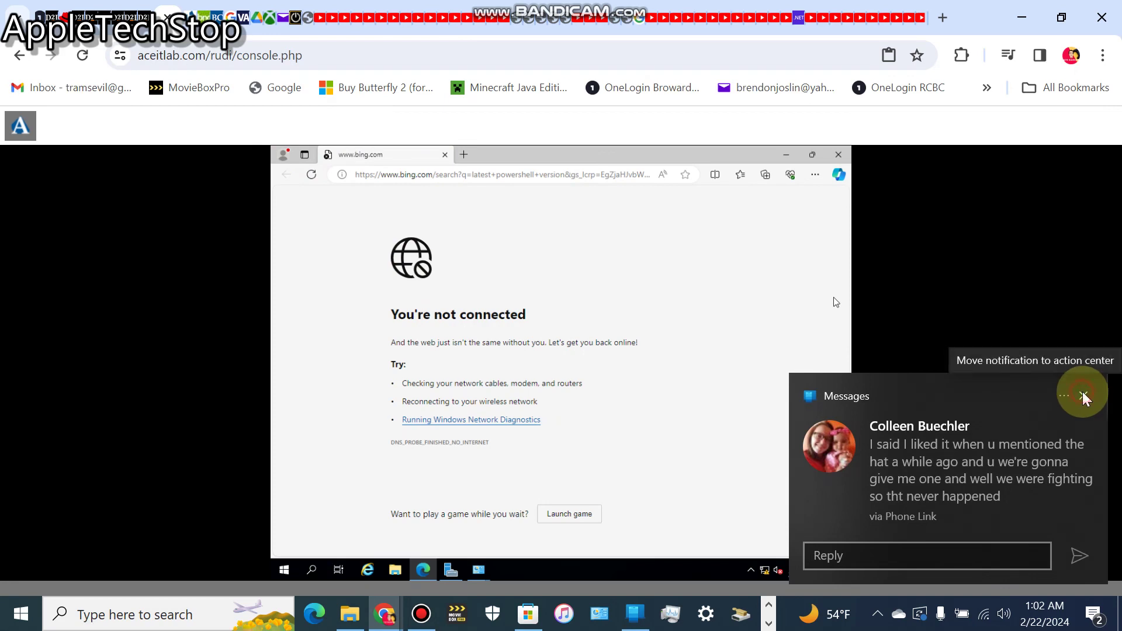
Step: Dismiss the Messages toast and minimize the server's Edge browser
{"action": "left_click", "coordinate": [1082, 396]}
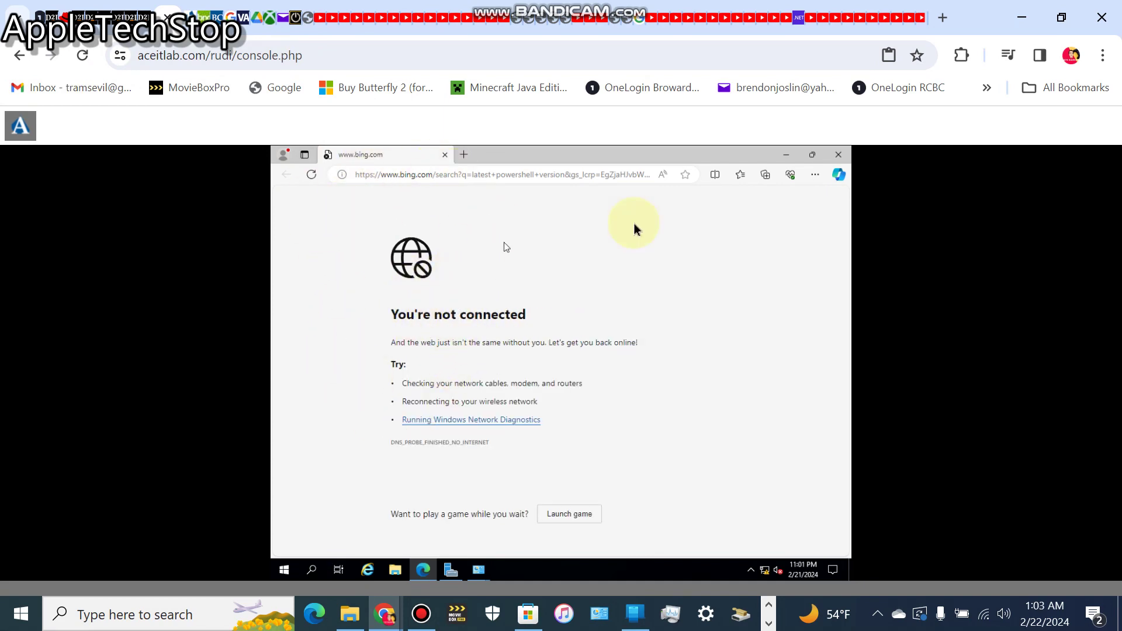
{"action": "left_click", "coordinate": [786, 157]}
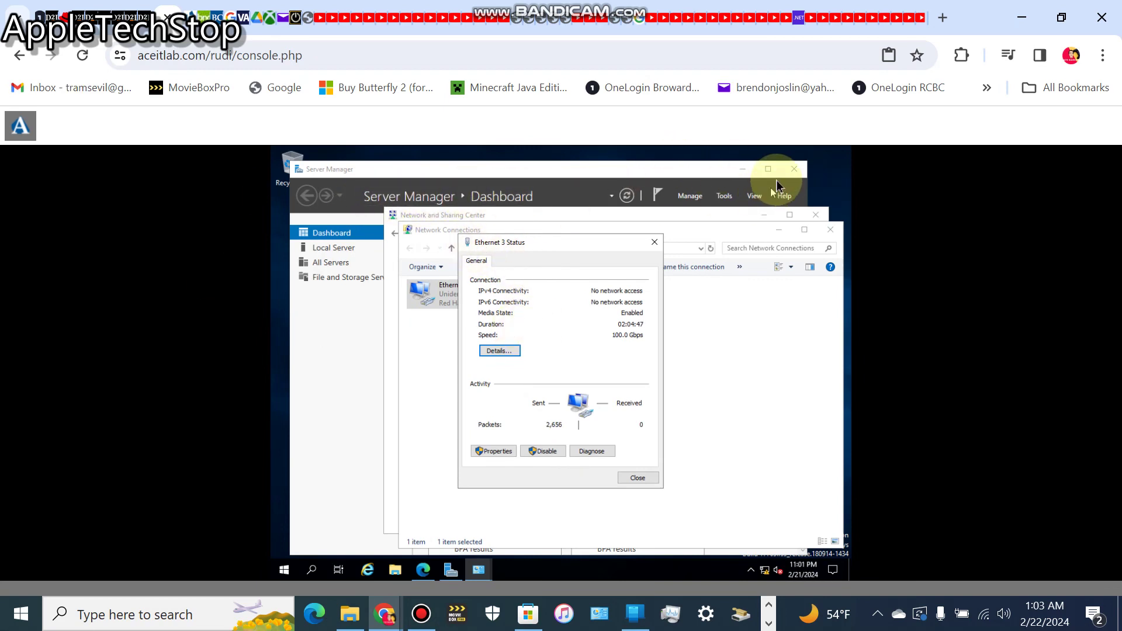
Step: Clear the desktop and open Control Panel by searching 'control' on the server
{"action": "left_click", "coordinate": [743, 170]}
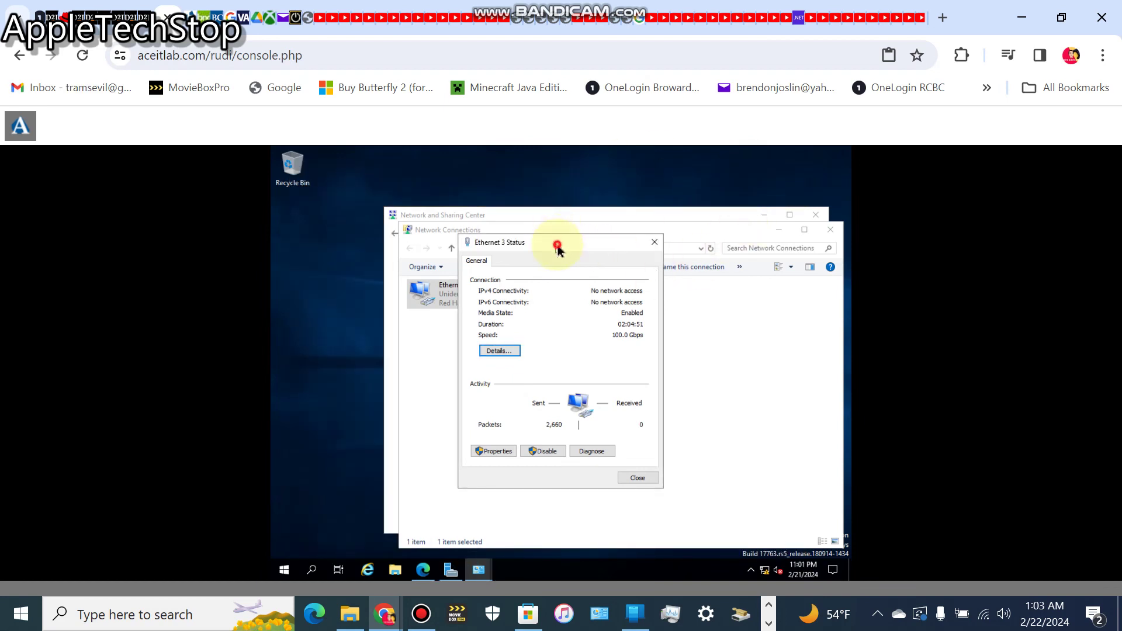
{"action": "left_click_drag", "start_coordinate": [556, 249], "coordinate": [429, 257]}
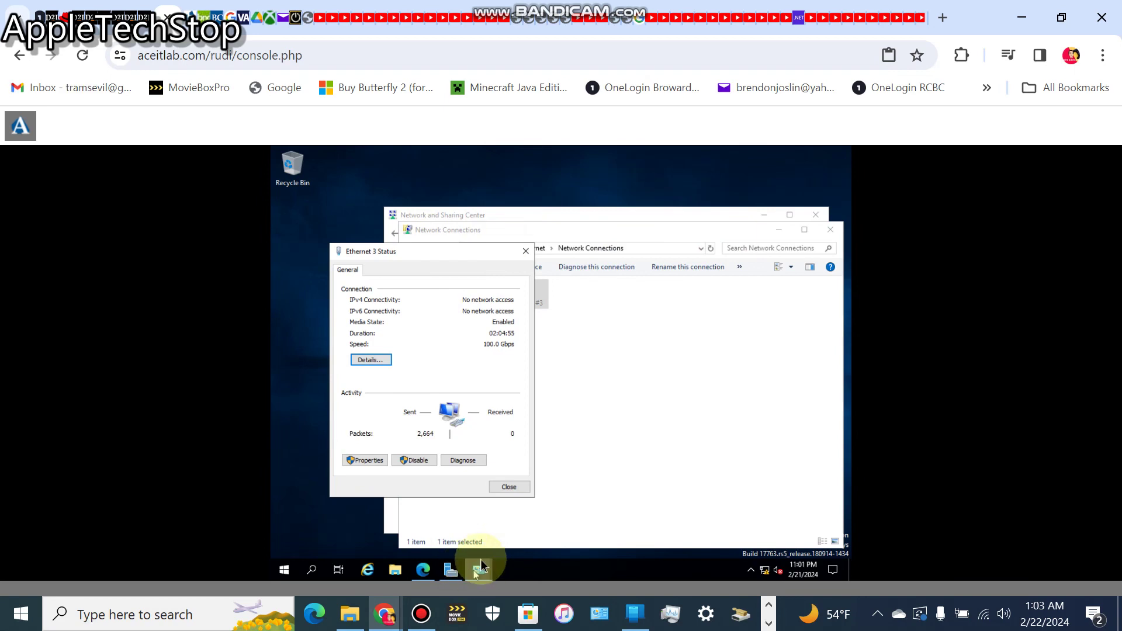
{"action": "left_click", "coordinate": [312, 572]}
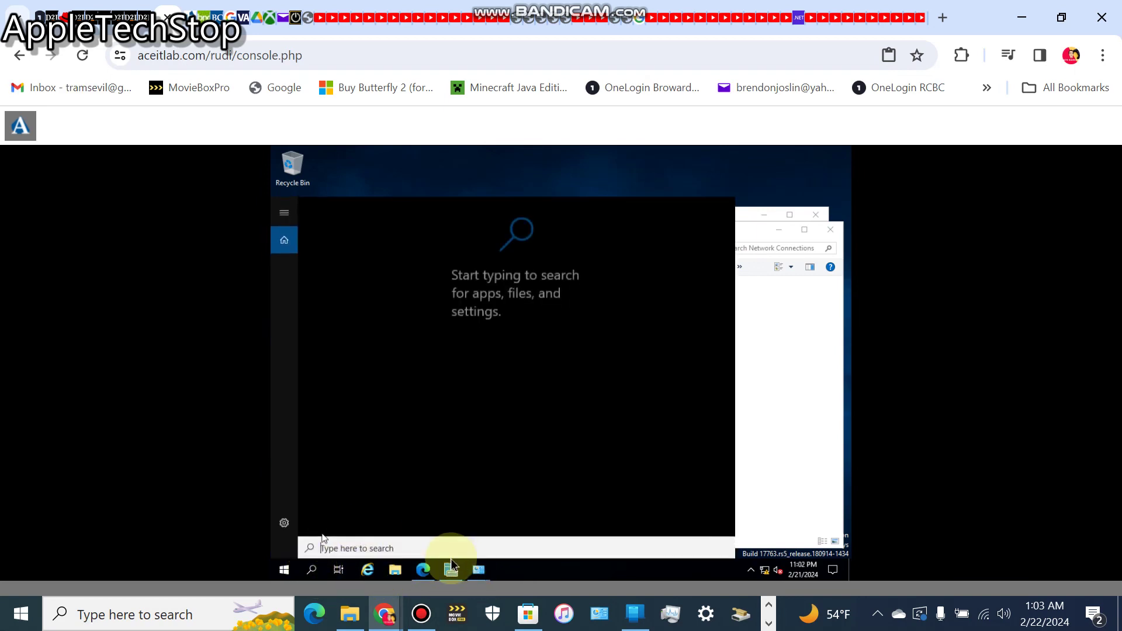
{"action": "left_click", "coordinate": [425, 542]}
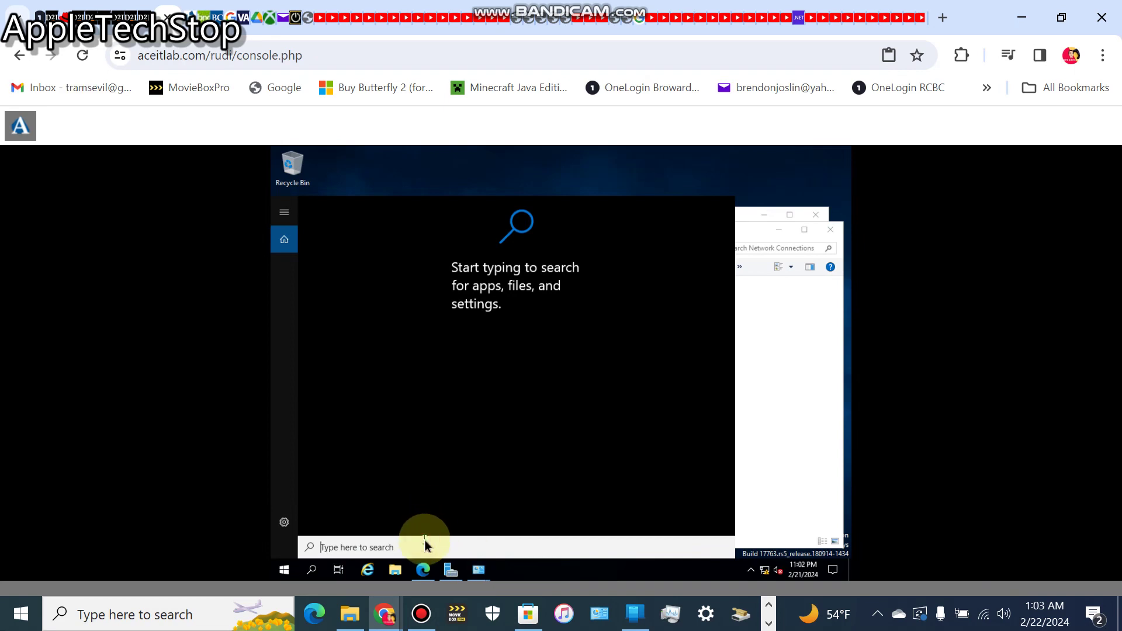
{"action": "type", "text": "contr"}
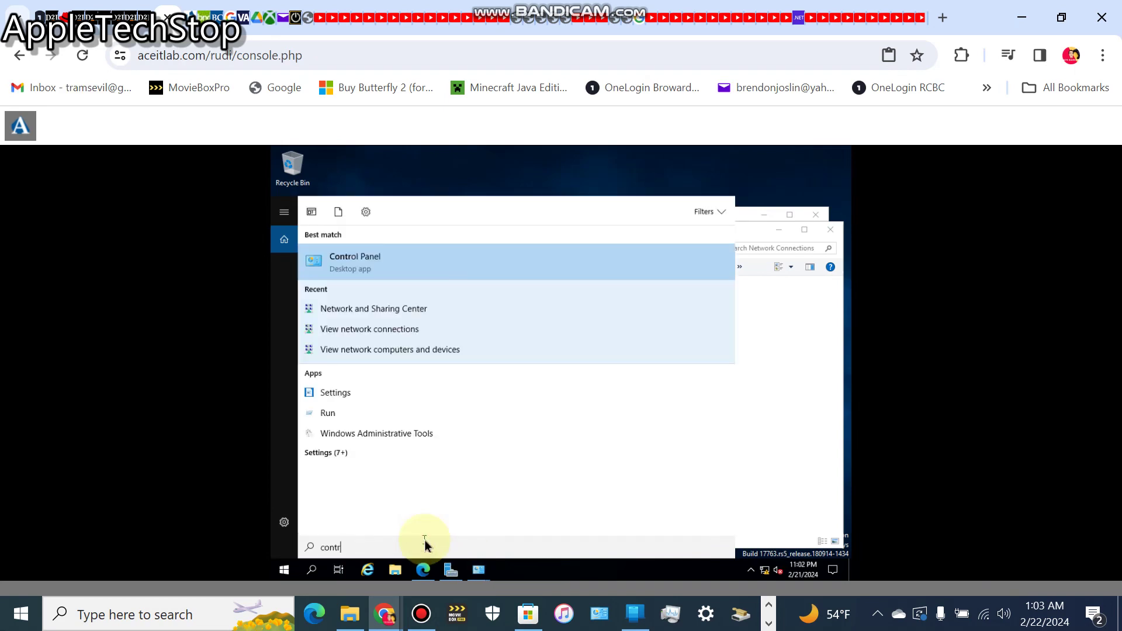
{"action": "left_click", "coordinate": [367, 267]}
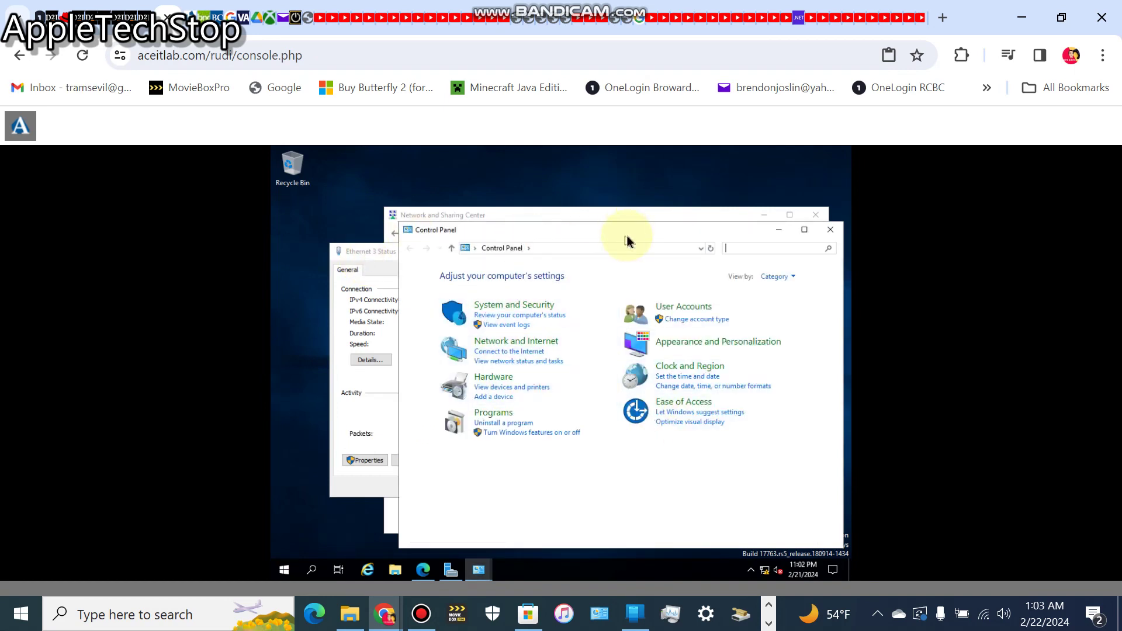
Step: Uncover Network Connections, then bring Network and Sharing Center to the front
{"action": "left_click_drag", "start_coordinate": [627, 233], "coordinate": [680, 278]}
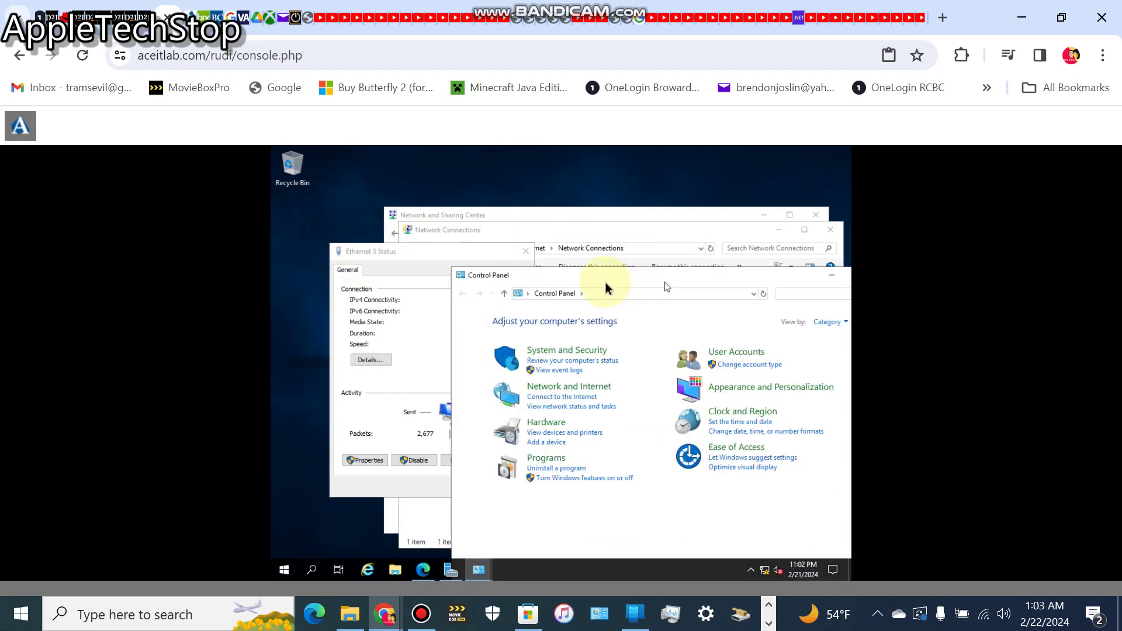
{"action": "left_click", "coordinate": [547, 236]}
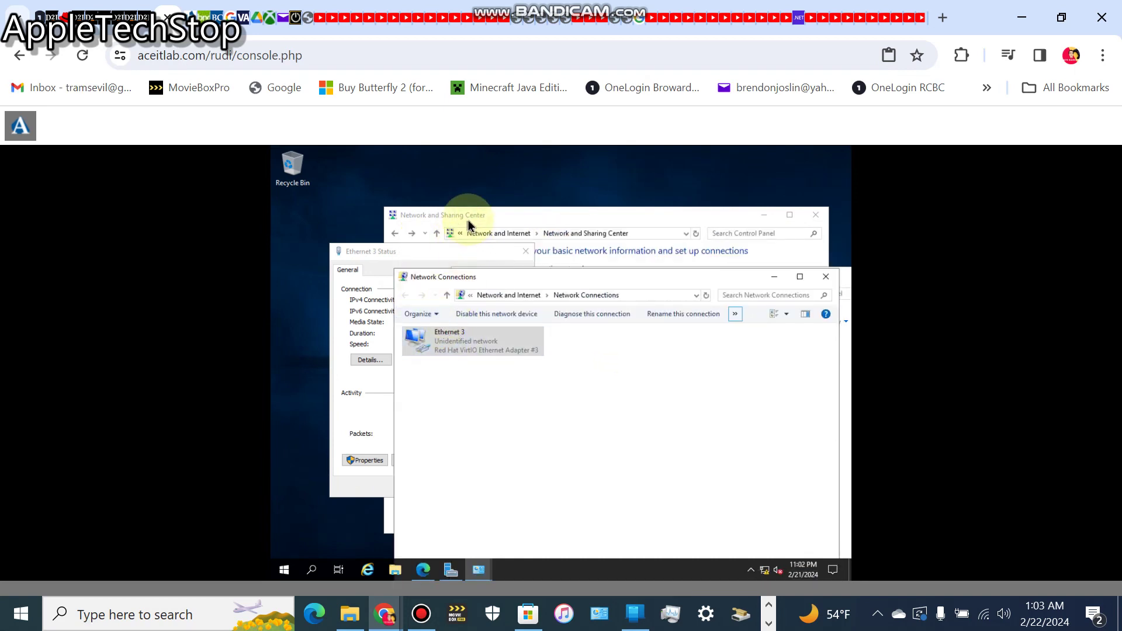
{"action": "left_click", "coordinate": [465, 221]}
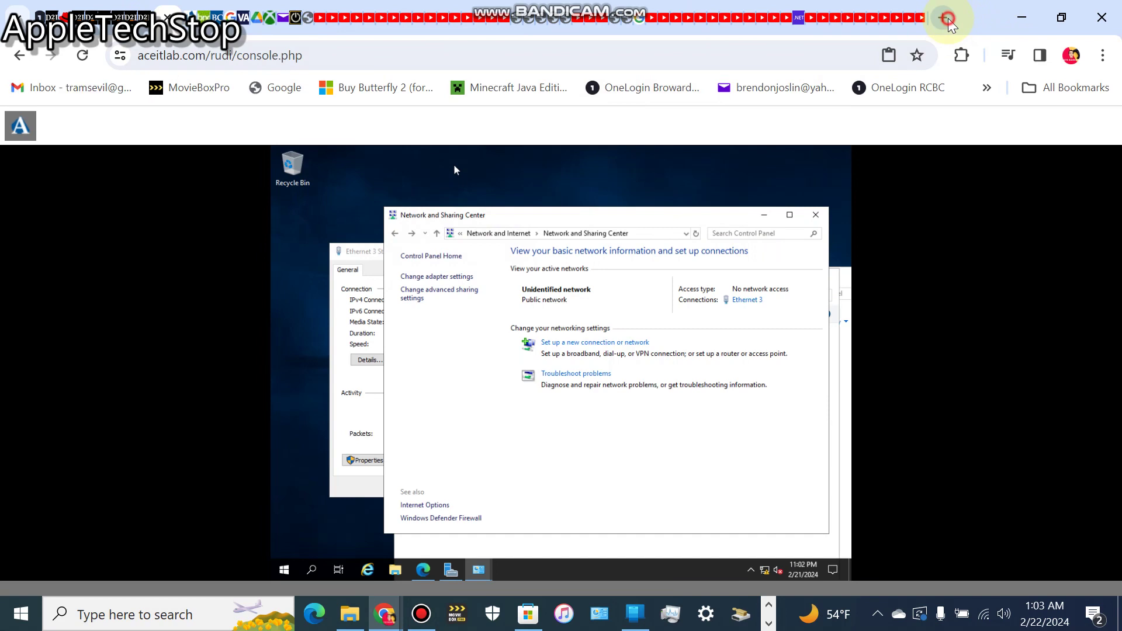
Step: Open a new browser tab, then return to the lab console tab
{"action": "left_click", "coordinate": [947, 19]}
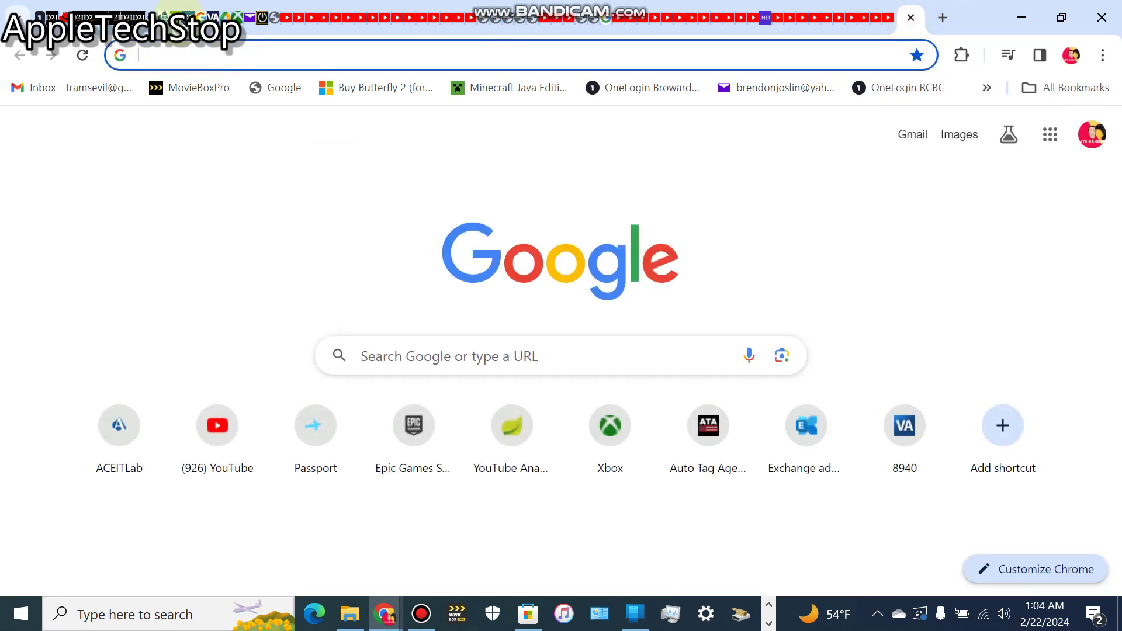
{"action": "left_click", "coordinate": [154, 18]}
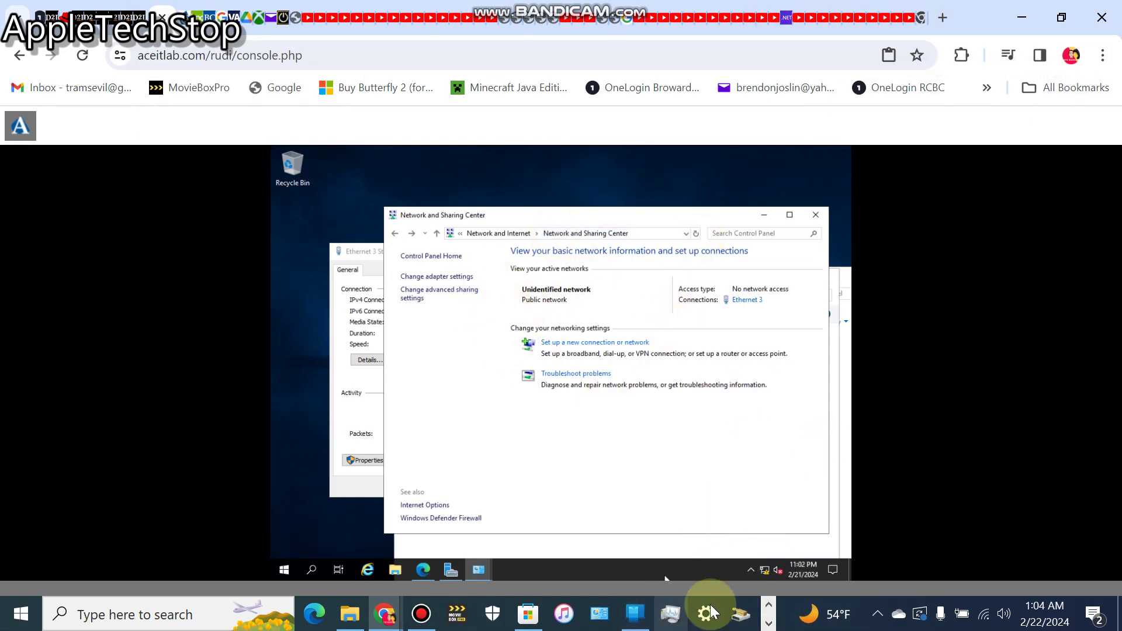
{"action": "left_click_drag", "start_coordinate": [921, 17], "coordinate": [964, 81]}
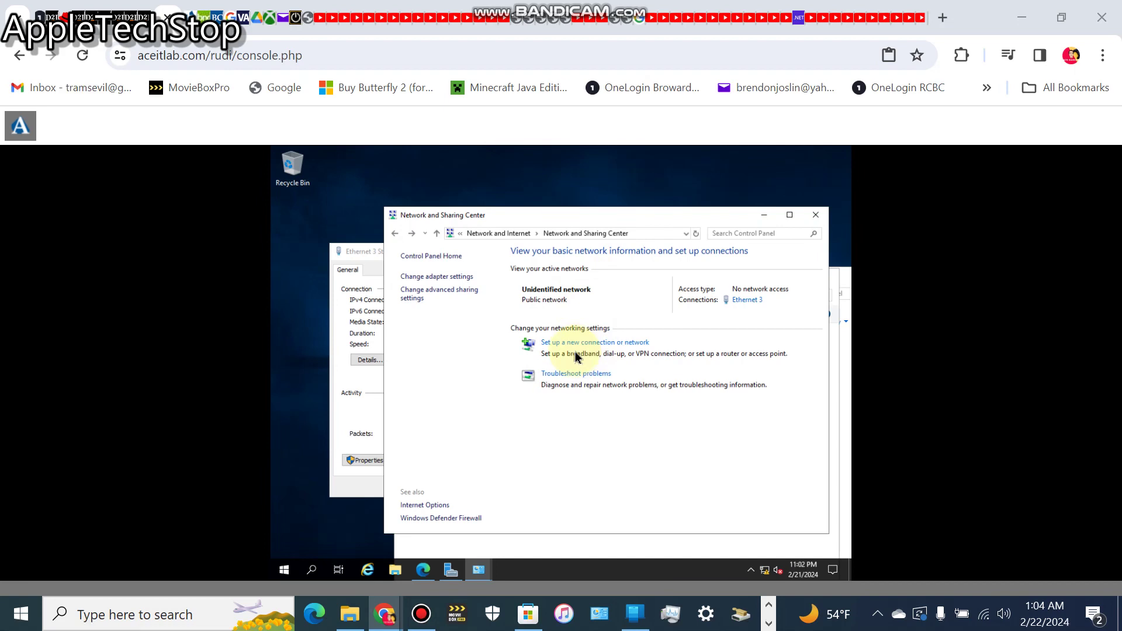
Step: Close Network Connections and Ethernet 3 Status, and centre Control Panel on the desktop
{"action": "left_click", "coordinate": [816, 215]}
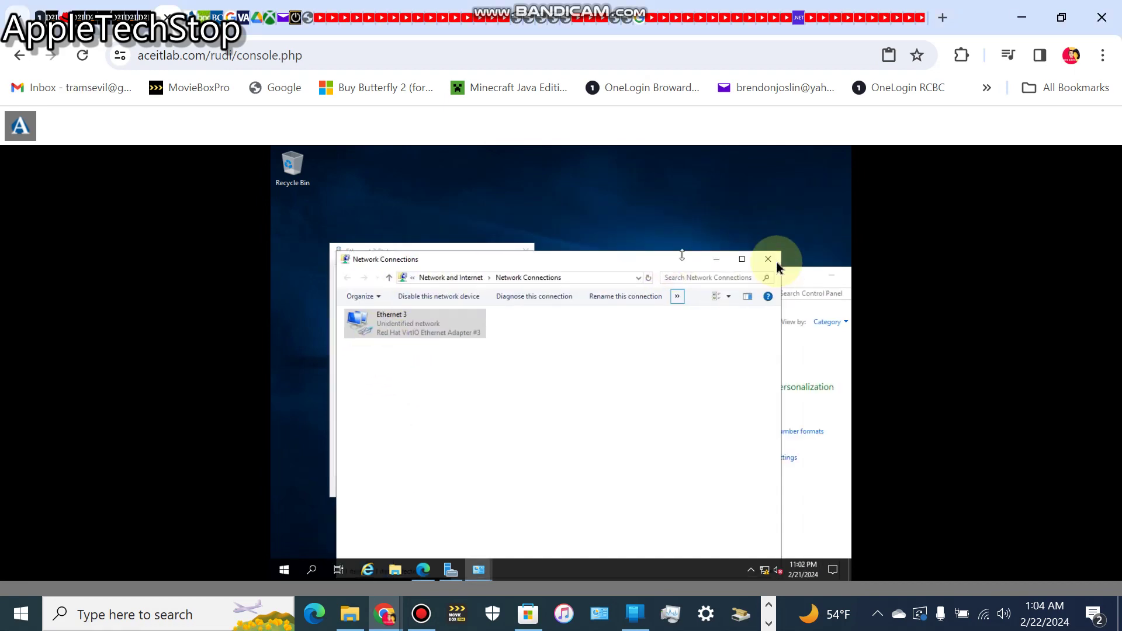
{"action": "left_click", "coordinate": [779, 261]}
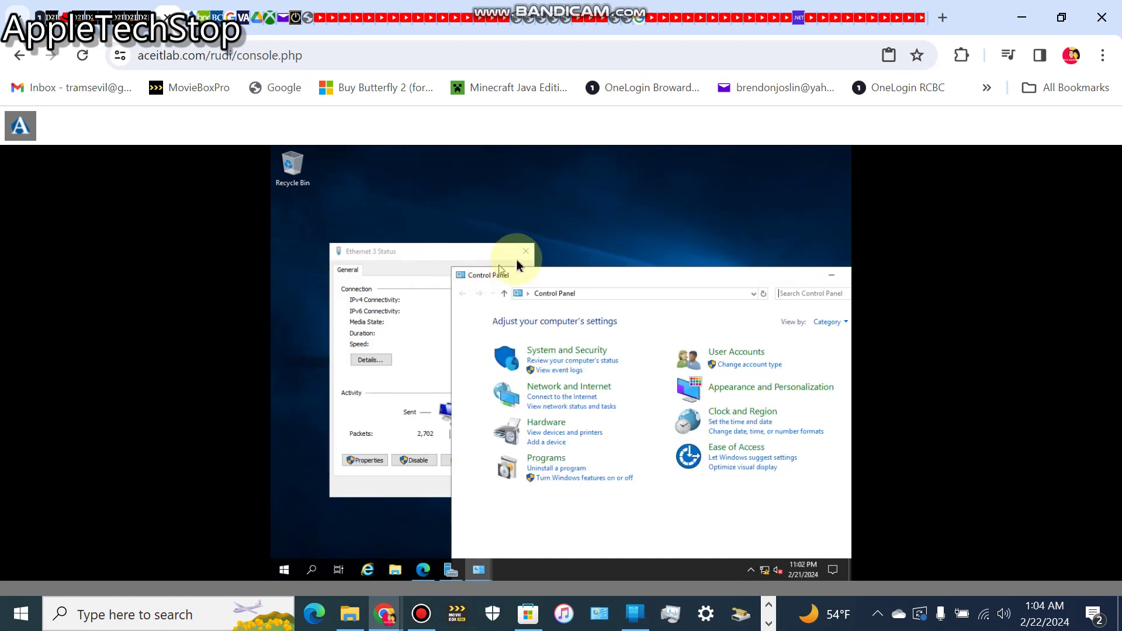
{"action": "left_click", "coordinate": [522, 258]}
{"action": "left_click", "coordinate": [580, 274]}
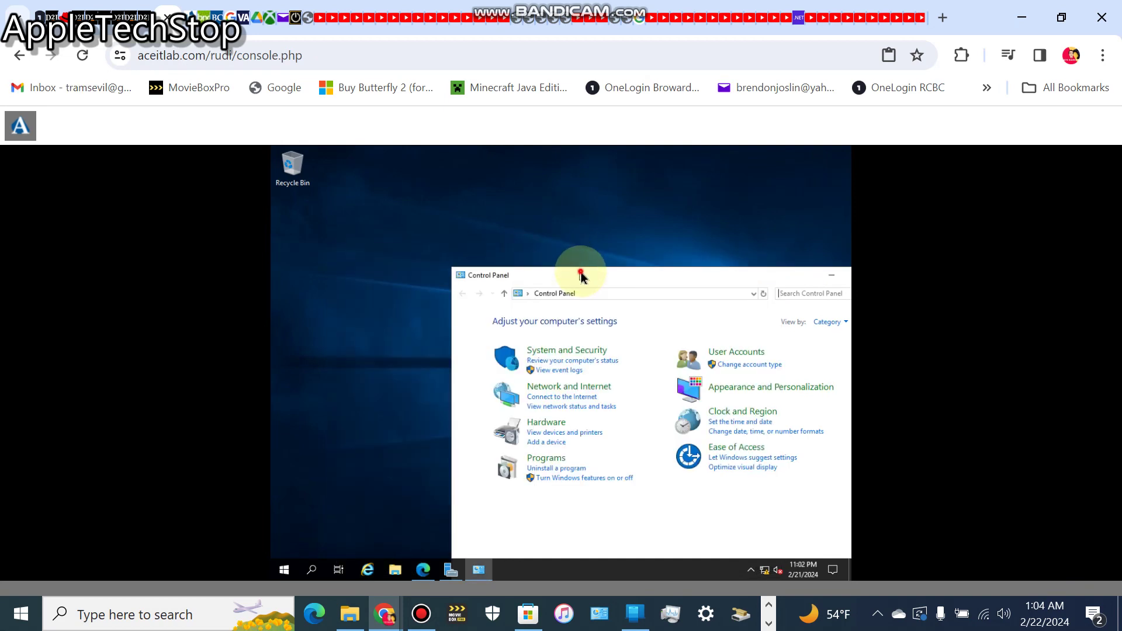
{"action": "left_click_drag", "start_coordinate": [581, 274], "coordinate": [466, 209]}
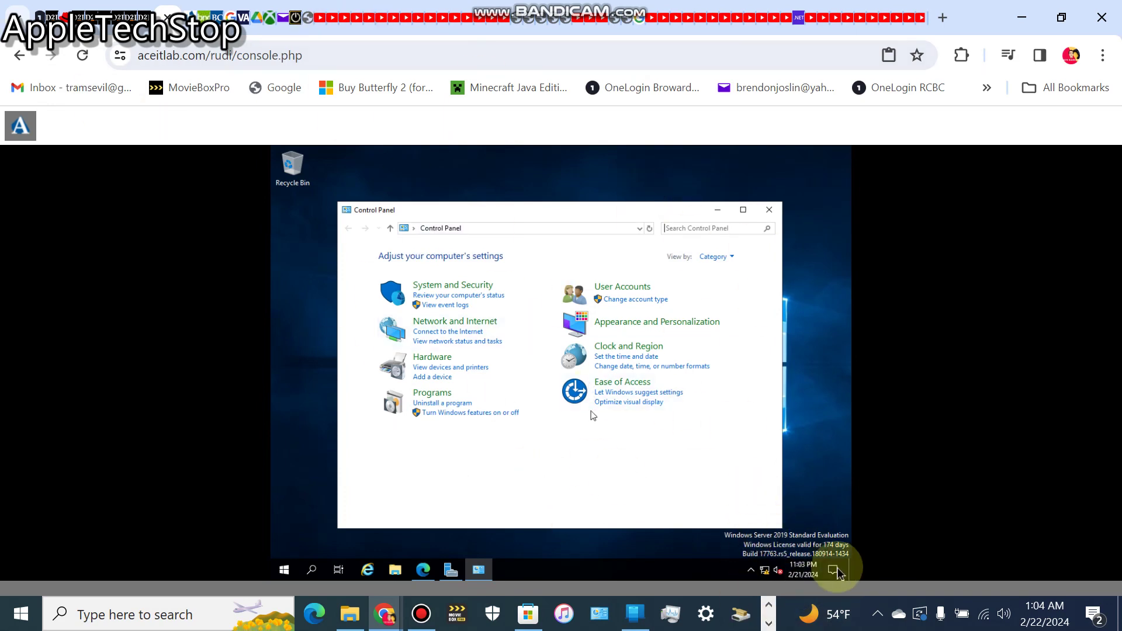
Step: Go through Network and Internet to Network and Sharing Center and open Ethernet 3 status
{"action": "left_click", "coordinate": [752, 571]}
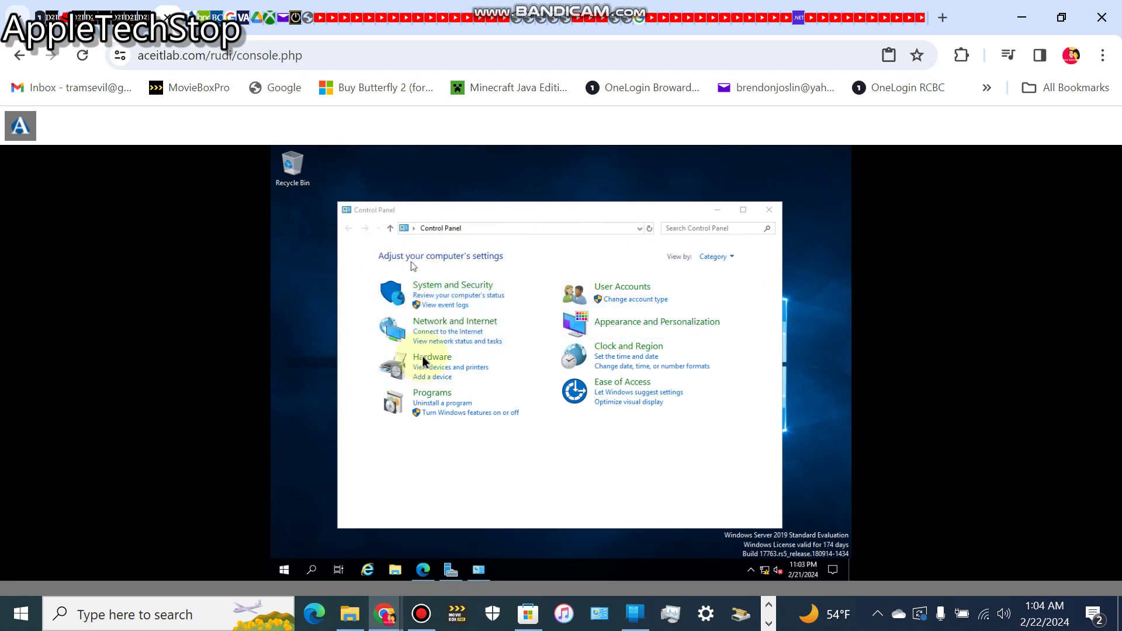
{"action": "left_click", "coordinate": [439, 323]}
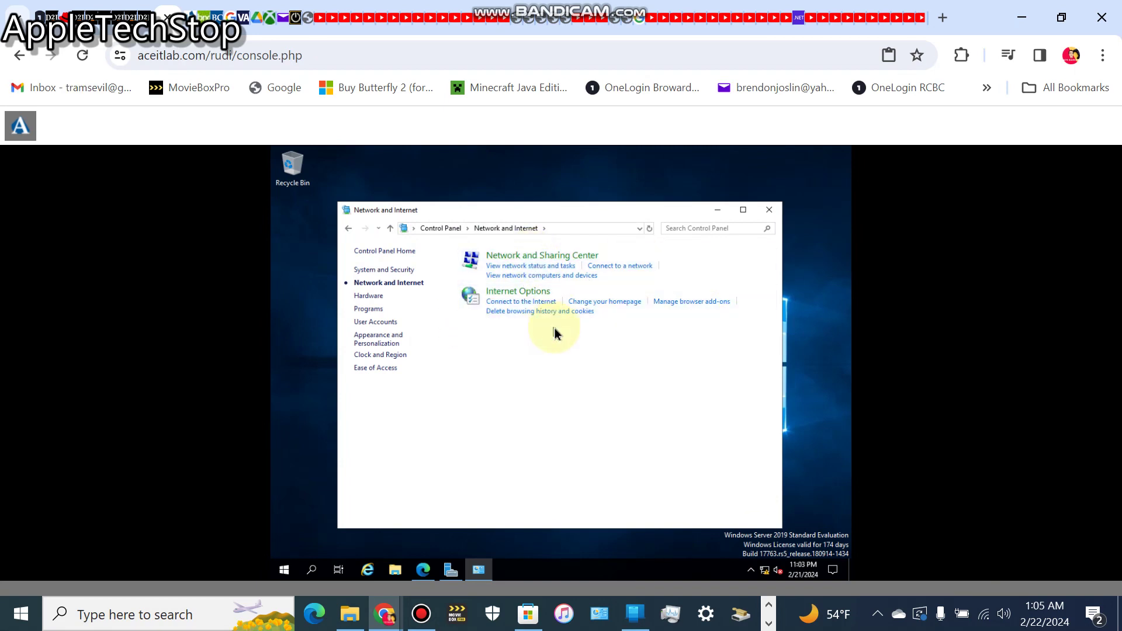
{"action": "left_click", "coordinate": [543, 258]}
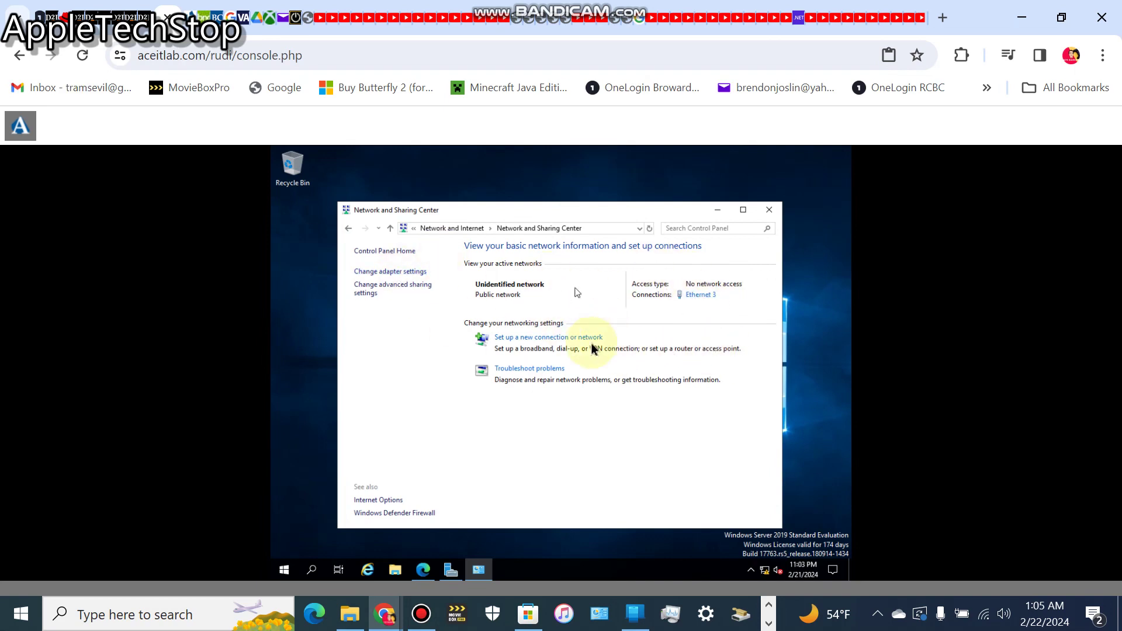
{"action": "left_click", "coordinate": [702, 297]}
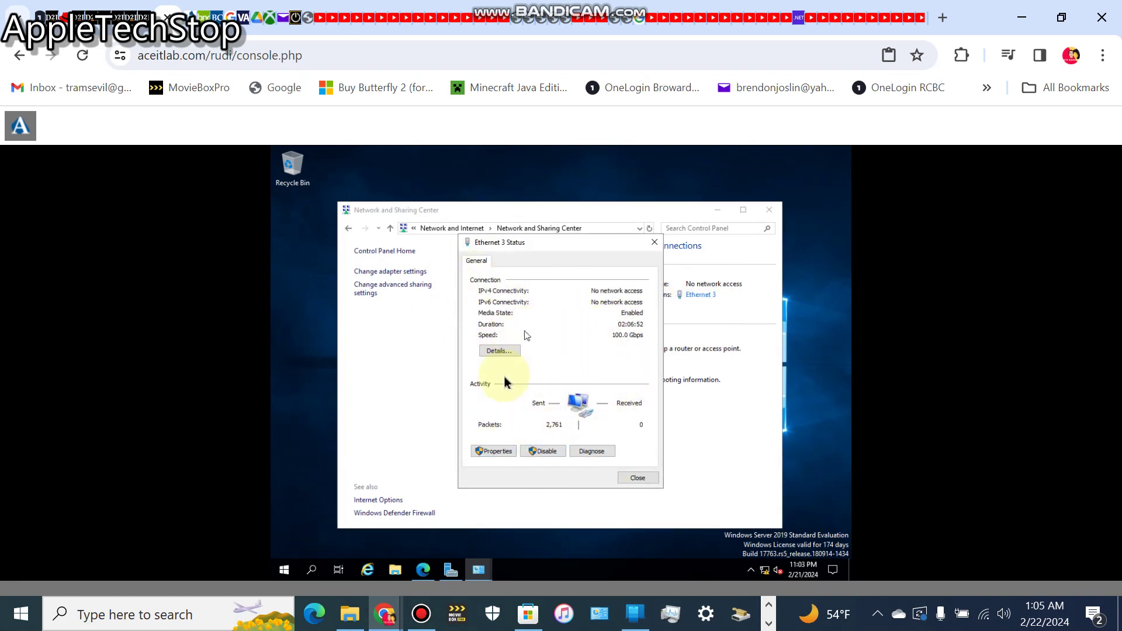
Step: Start Ethernet 3 diagnostics, move the dialog aside, and refocus Network and Sharing Center
{"action": "left_click", "coordinate": [592, 451]}
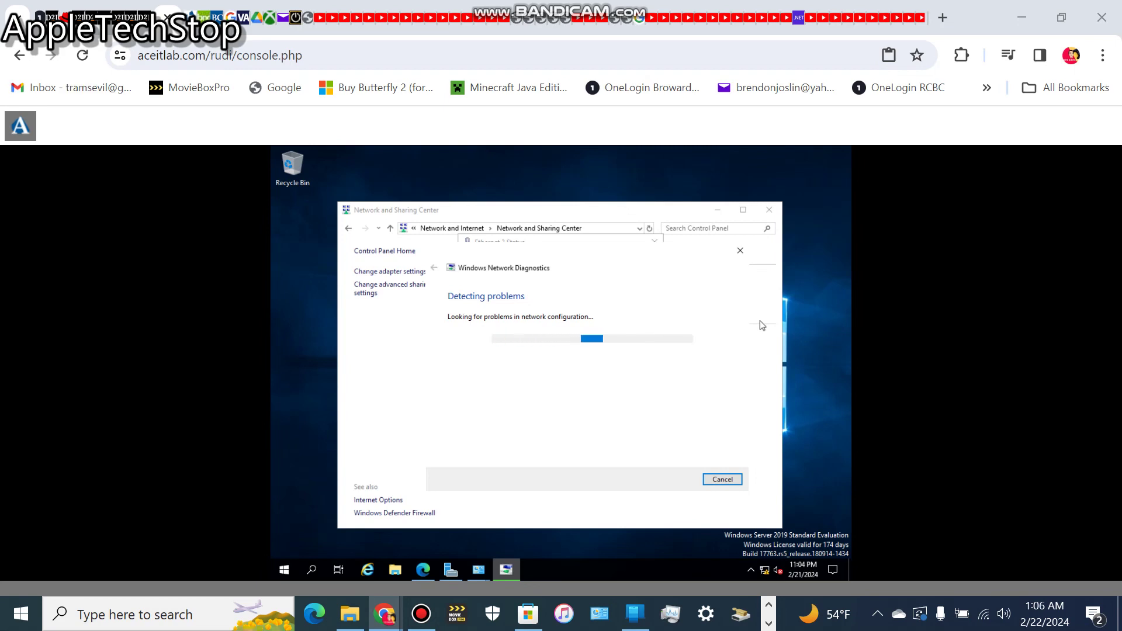
{"action": "left_click_drag", "start_coordinate": [524, 252], "coordinate": [611, 320]}
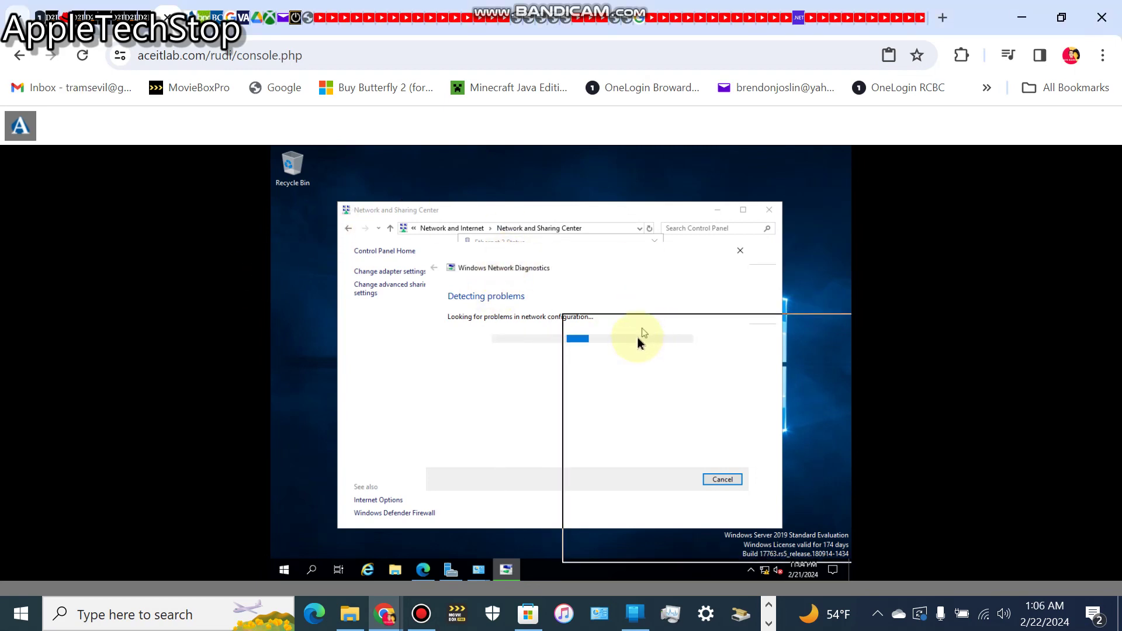
{"action": "left_click_drag", "start_coordinate": [608, 316], "coordinate": [616, 345]}
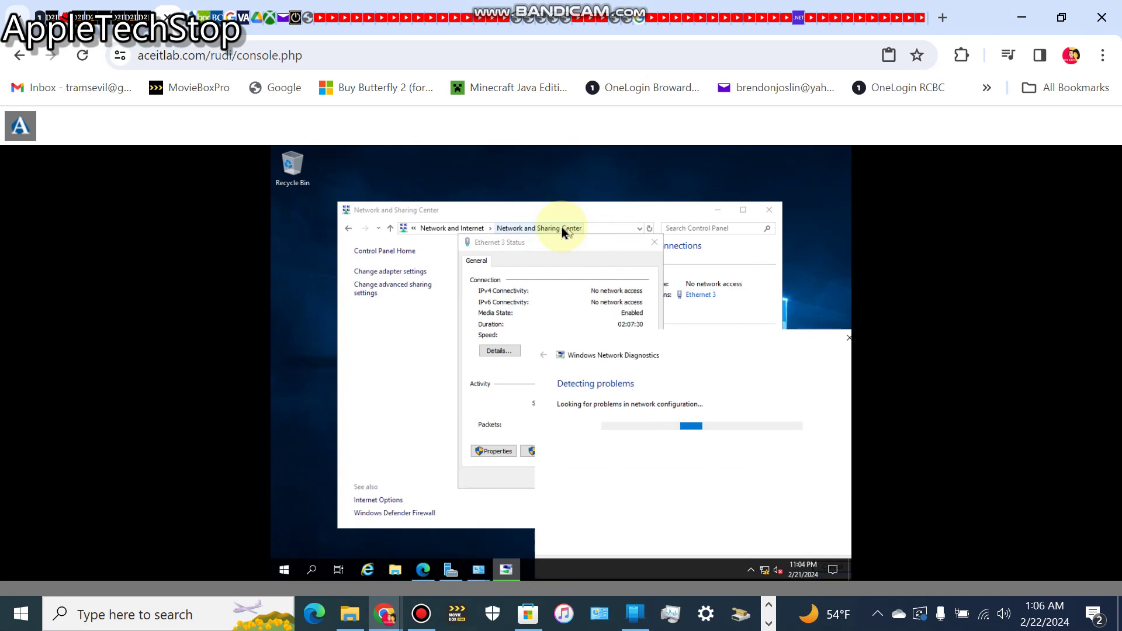
{"action": "left_click", "coordinate": [552, 215]}
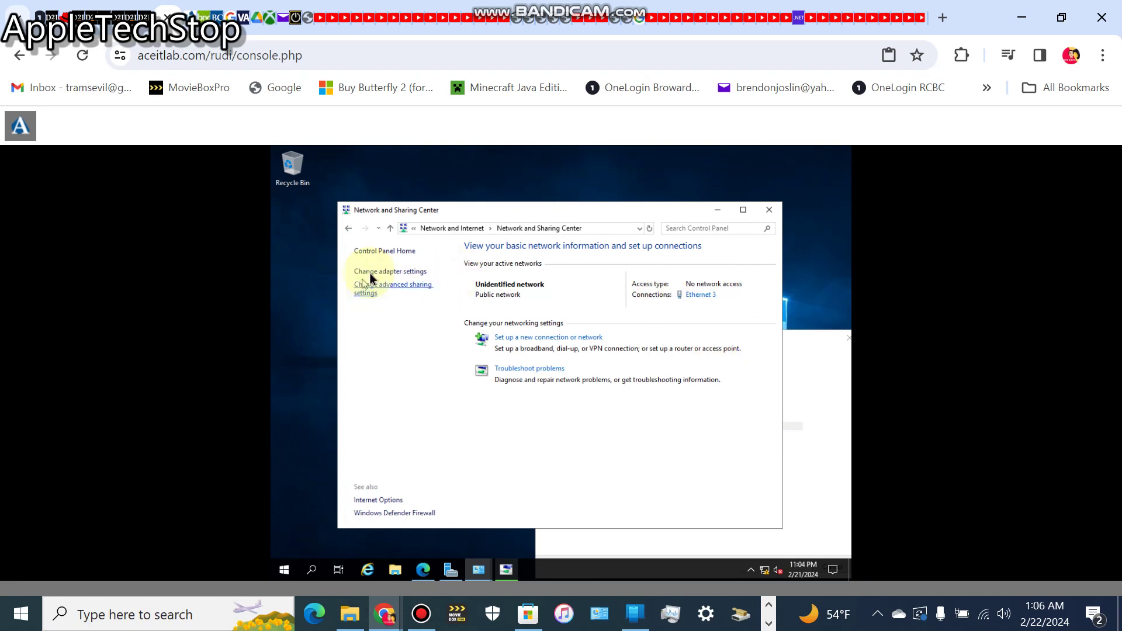
Step: Open Ethernet 3's TCP/IPv4 properties: 192.168.1.15, gateway 192.168.1.1, DNS 8.8.8.8/8.8.4.4
{"action": "left_click", "coordinate": [707, 295]}
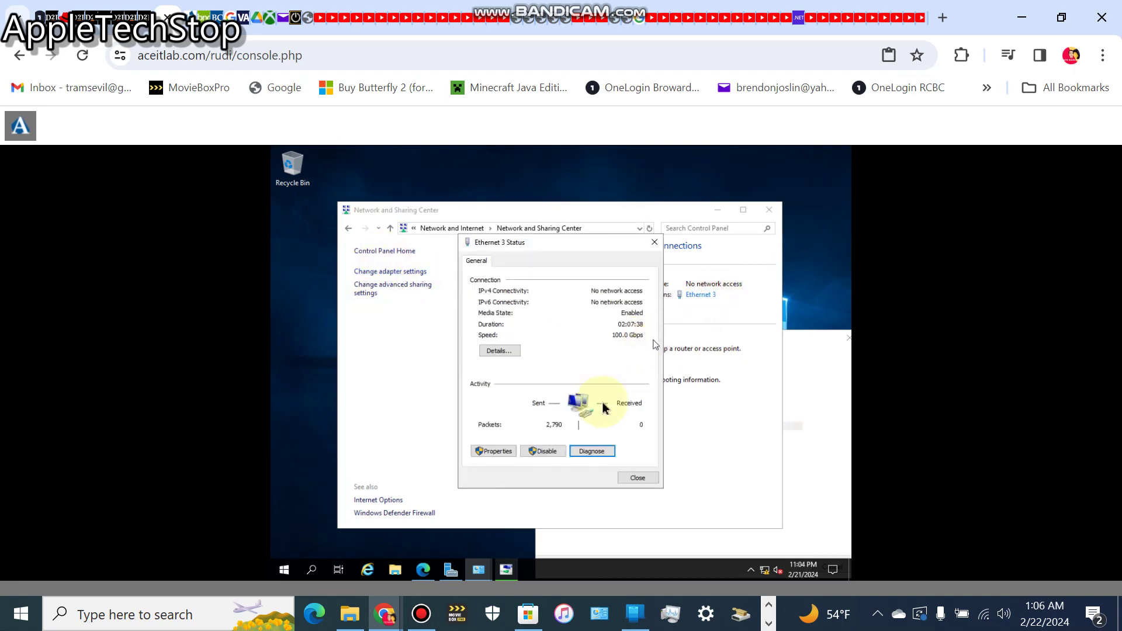
{"action": "left_click", "coordinate": [477, 451]}
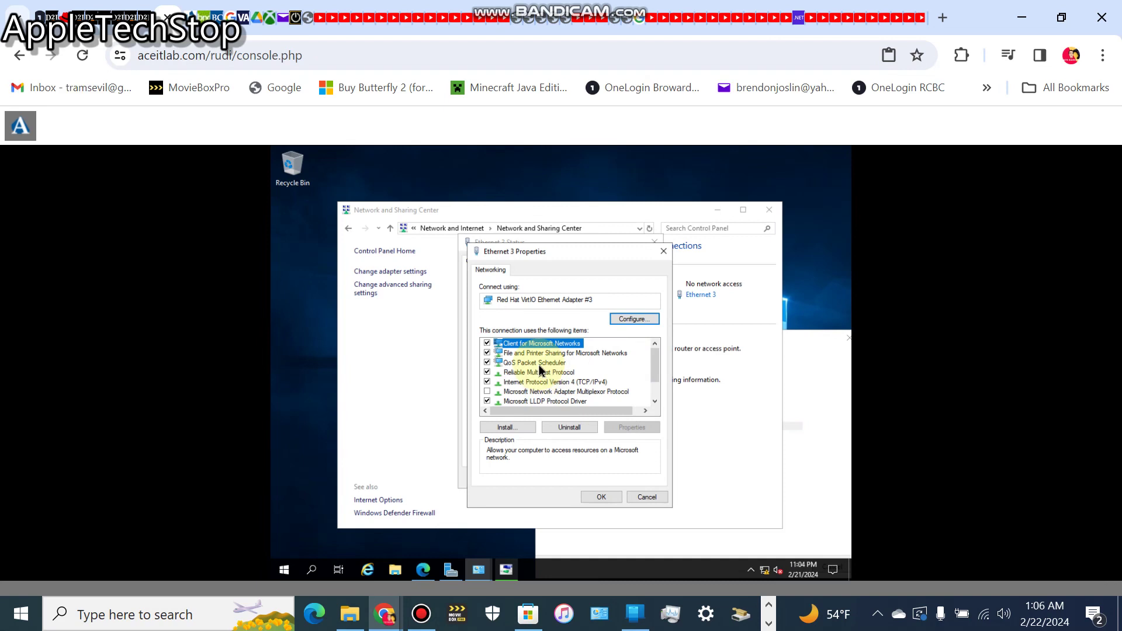
{"action": "scroll", "coordinate": [537, 373], "scroll_direction": "down", "scroll_amount": 1}
{"action": "left_click", "coordinate": [576, 353]}
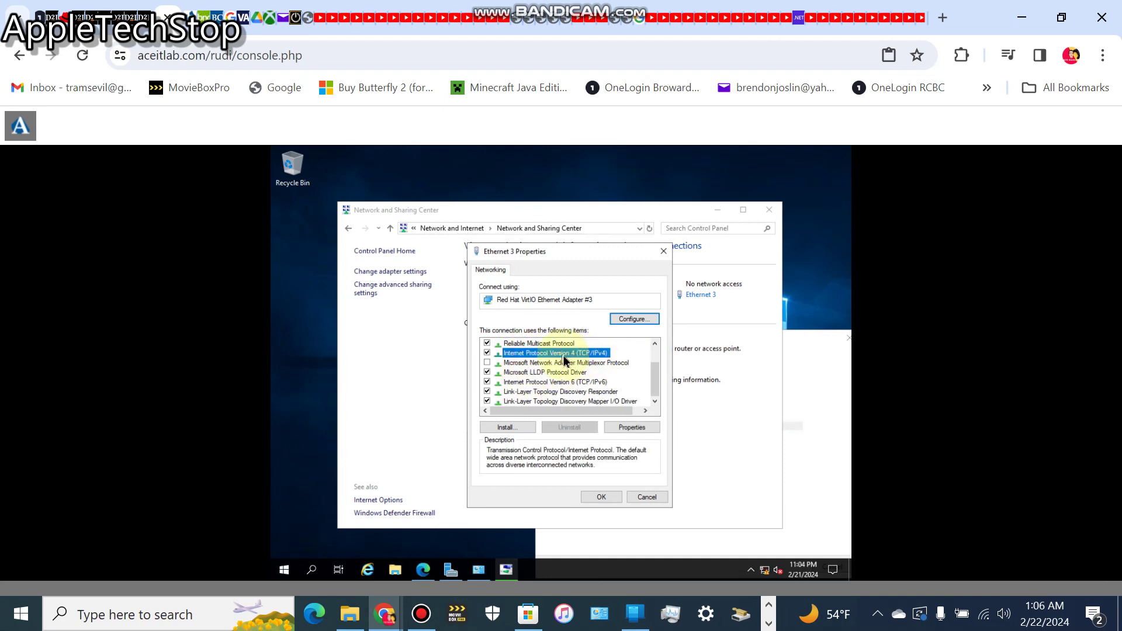
{"action": "double_click", "coordinate": [565, 357]}
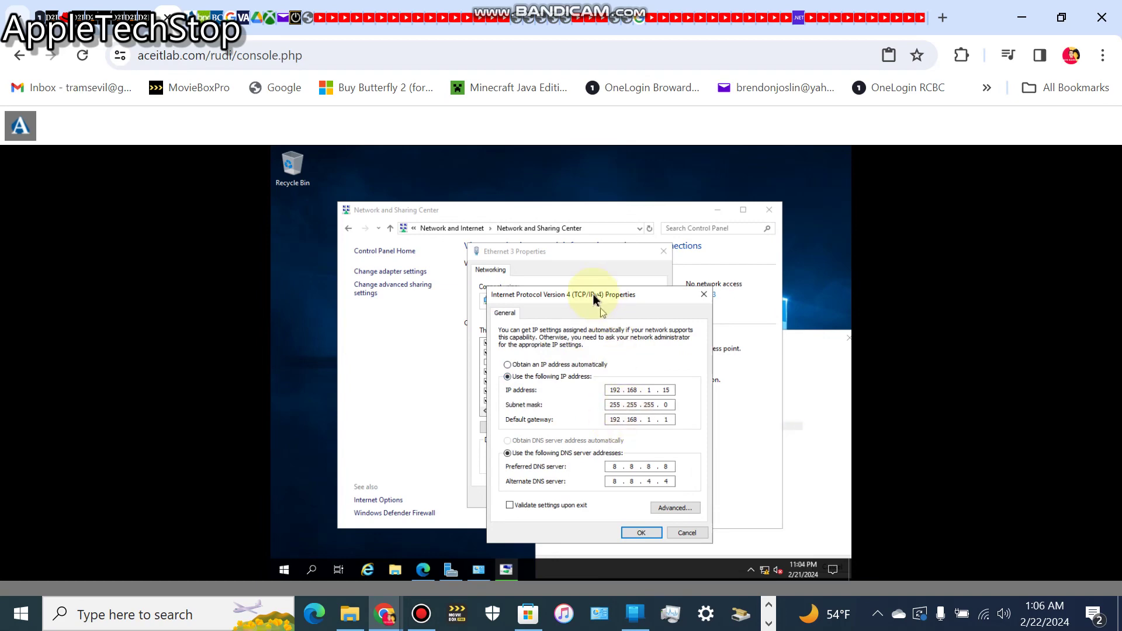
{"action": "left_click_drag", "start_coordinate": [592, 294], "coordinate": [567, 254]}
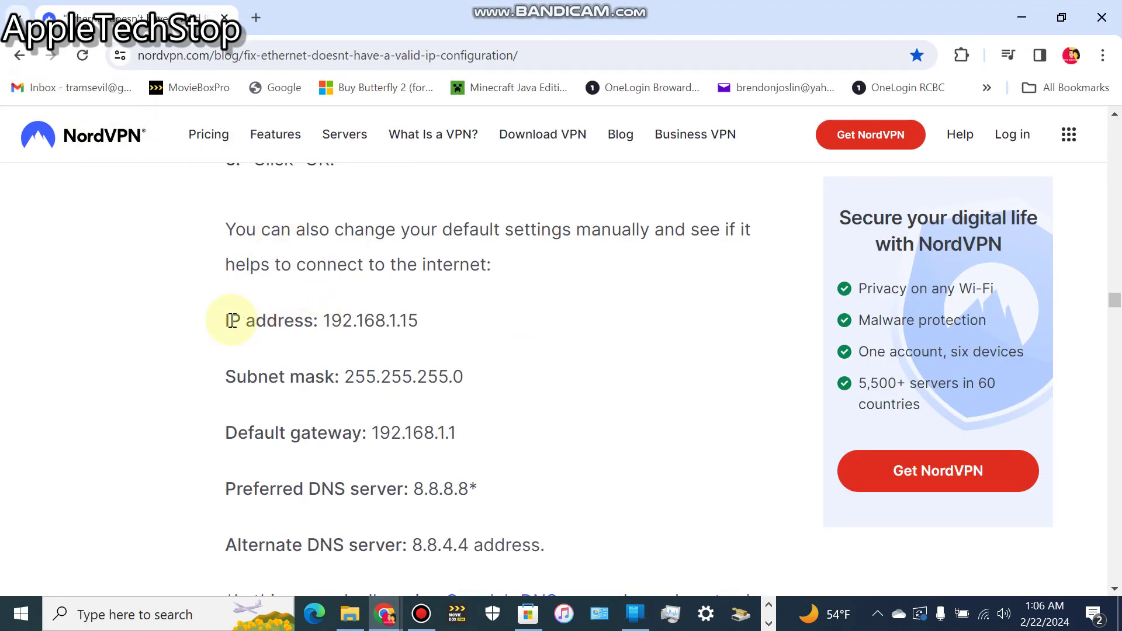
Step: Review the NordVPN guide's manual IP, subnet, gateway and DNS lines, then minimize the browser
{"action": "left_click_drag", "start_coordinate": [225, 228], "coordinate": [485, 250]}
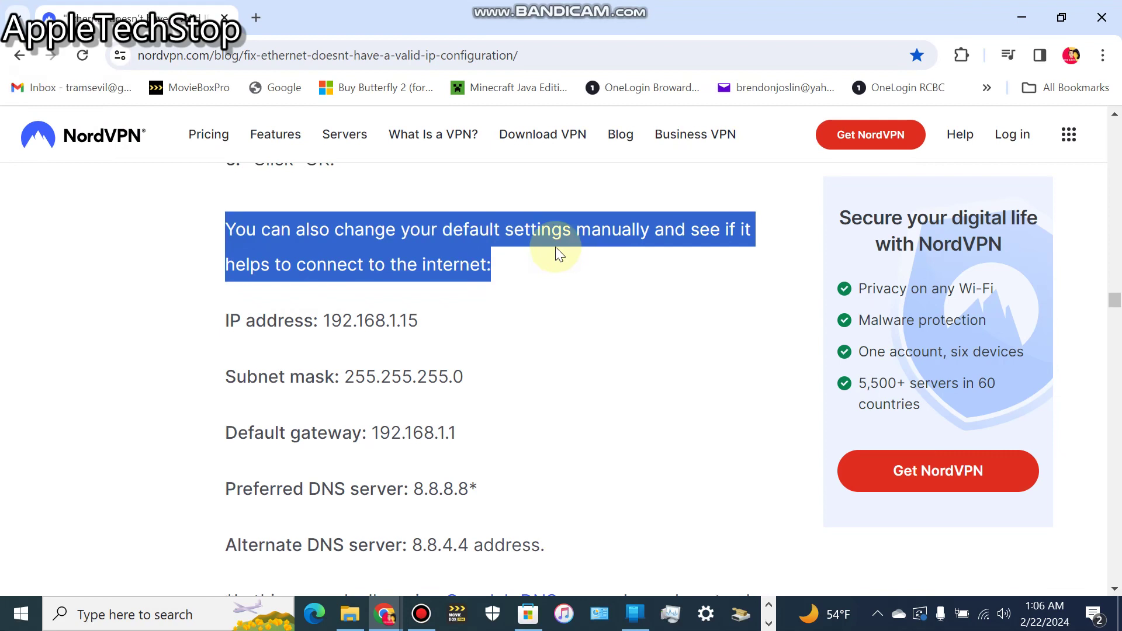
{"action": "left_click_drag", "start_coordinate": [555, 250], "coordinate": [458, 347]}
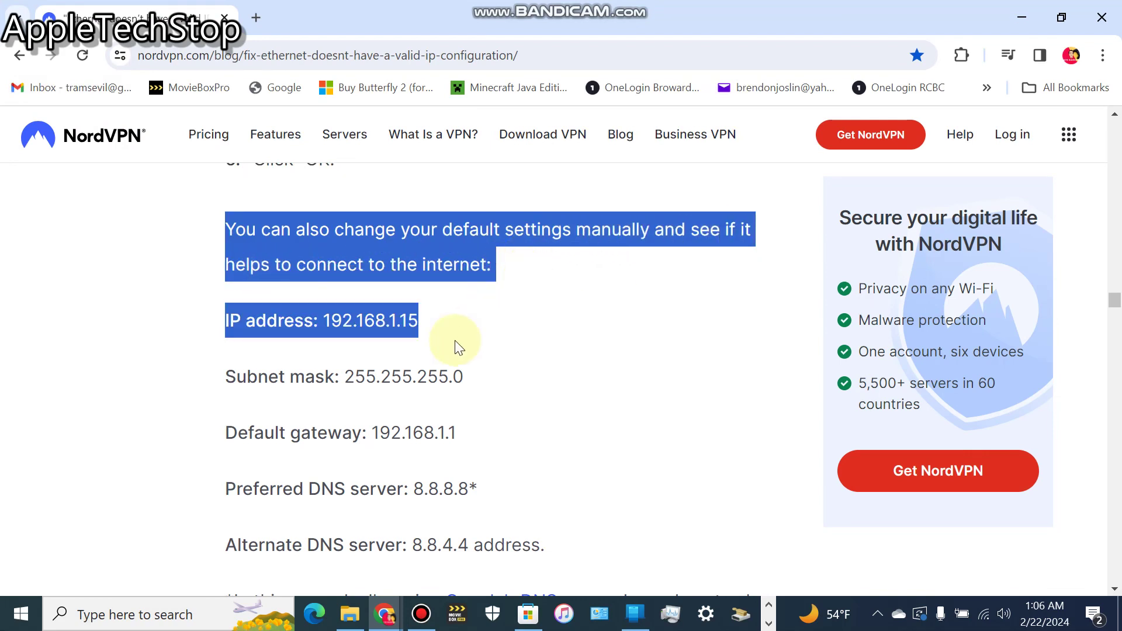
{"action": "mouse_move", "coordinate": [225, 320]}
{"action": "left_mouse_down"}
{"action": "mouse_move", "coordinate": [407, 361]}
{"action": "mouse_move", "coordinate": [520, 542]}
{"action": "left_mouse_up"}
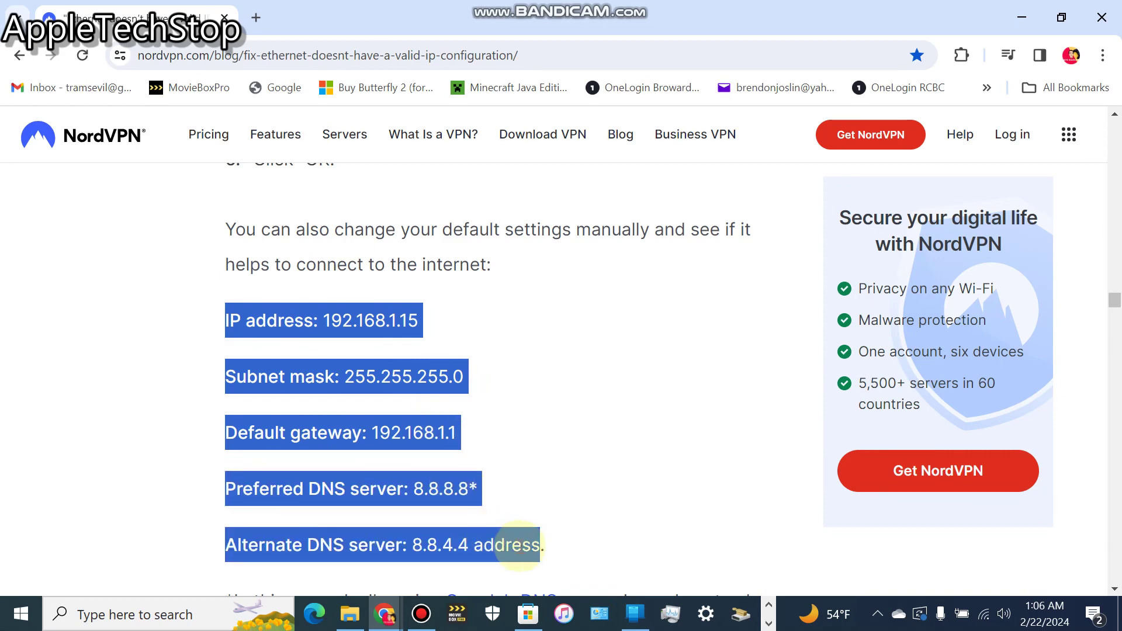
{"action": "scroll", "coordinate": [502, 532], "scroll_direction": "down", "scroll_amount": 3}
{"action": "scroll", "coordinate": [446, 501], "scroll_direction": "up", "scroll_amount": 3}
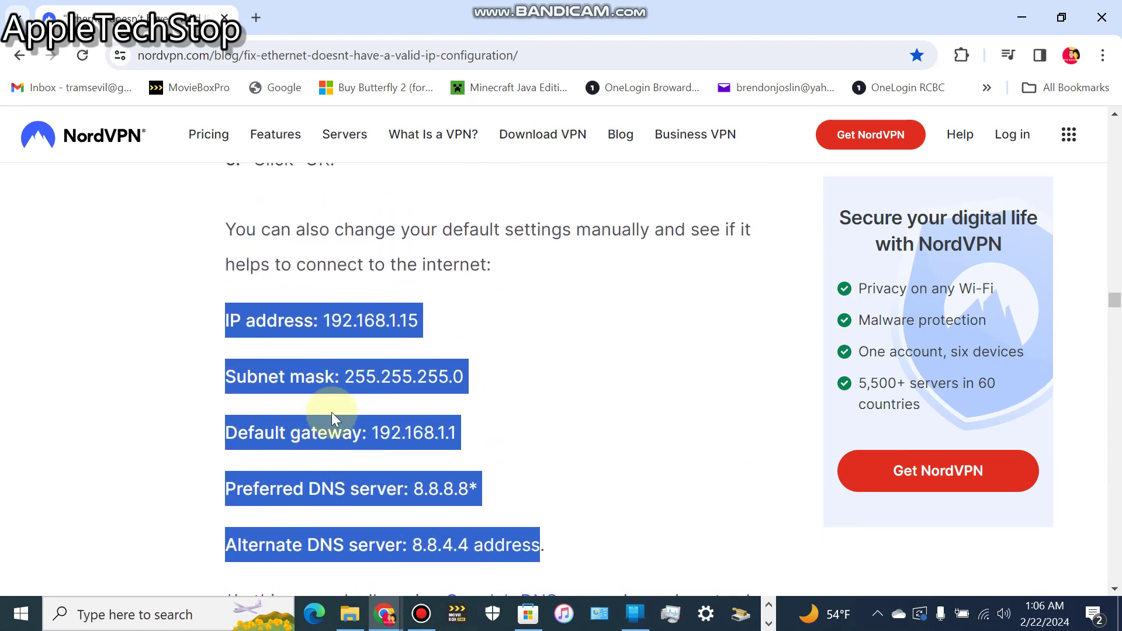
{"action": "left_click", "coordinate": [388, 432]}
{"action": "key", "text": "super+Down"}
{"action": "key", "text": "super+Down"}
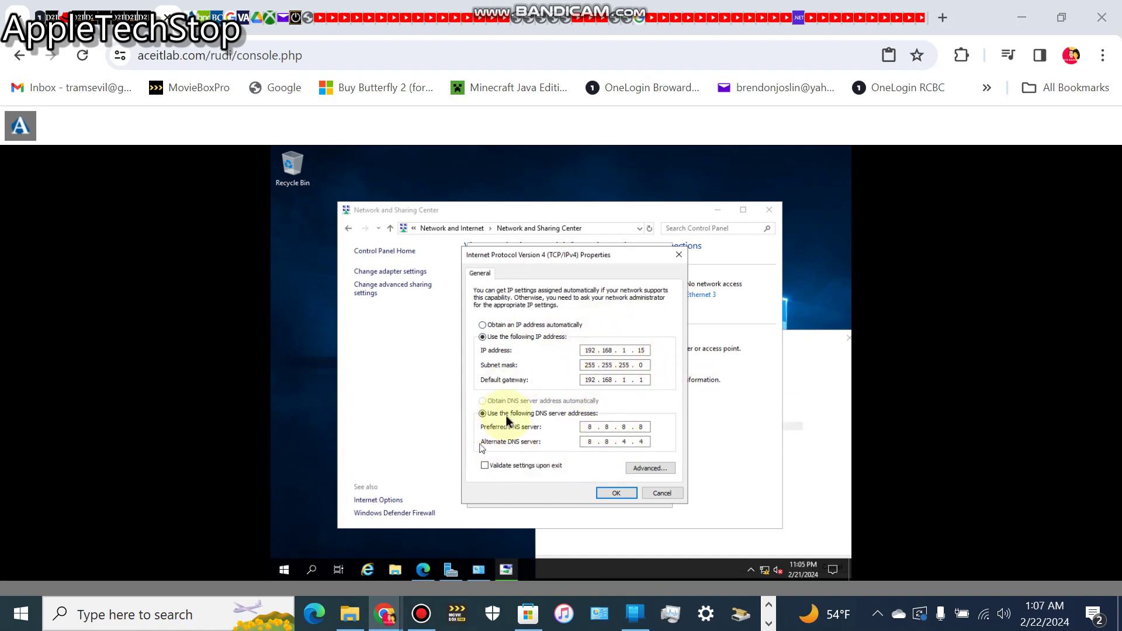
Step: Enable 'Validate settings upon exit' and confirm both the IPv4 and Ethernet 3 Properties dialogs
{"action": "left_click", "coordinate": [485, 466]}
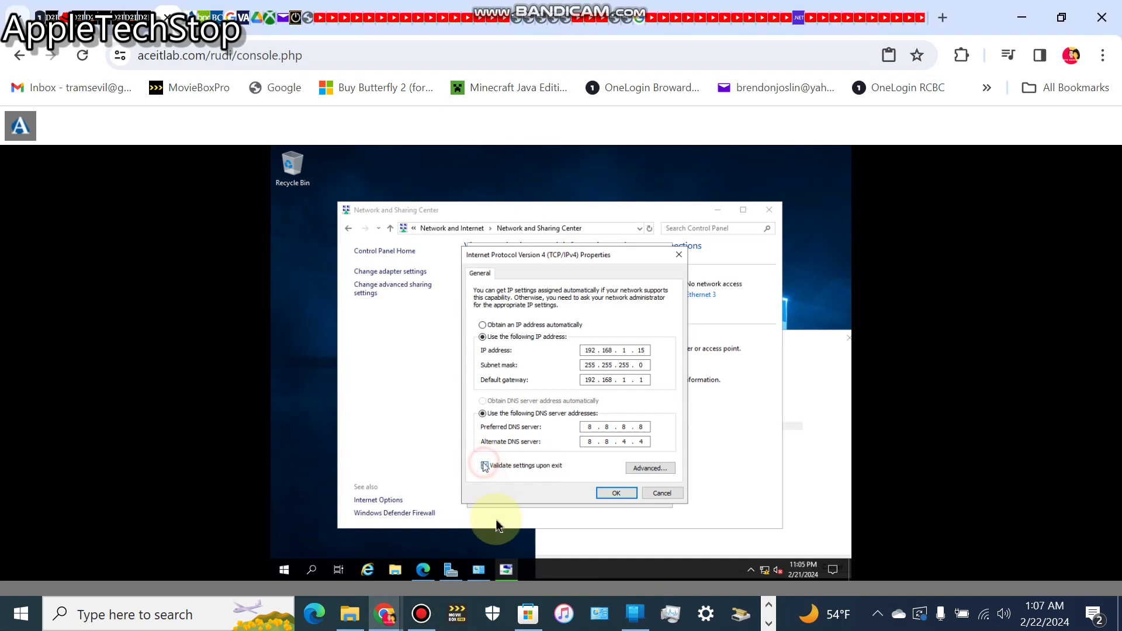
{"action": "left_click", "coordinate": [616, 493]}
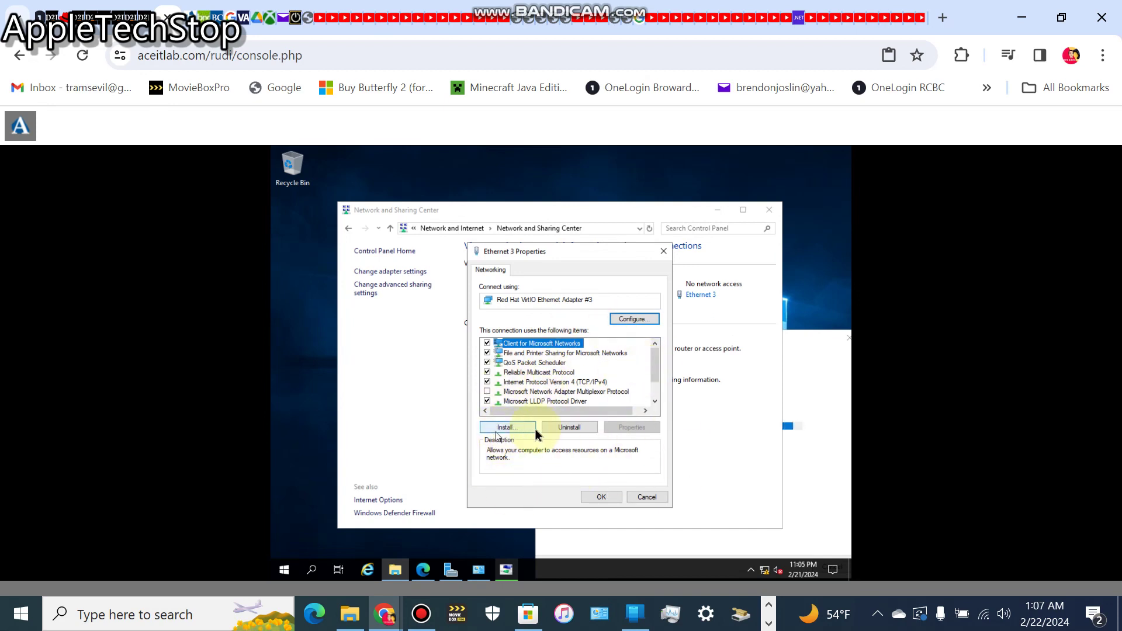
{"action": "left_click", "coordinate": [598, 497]}
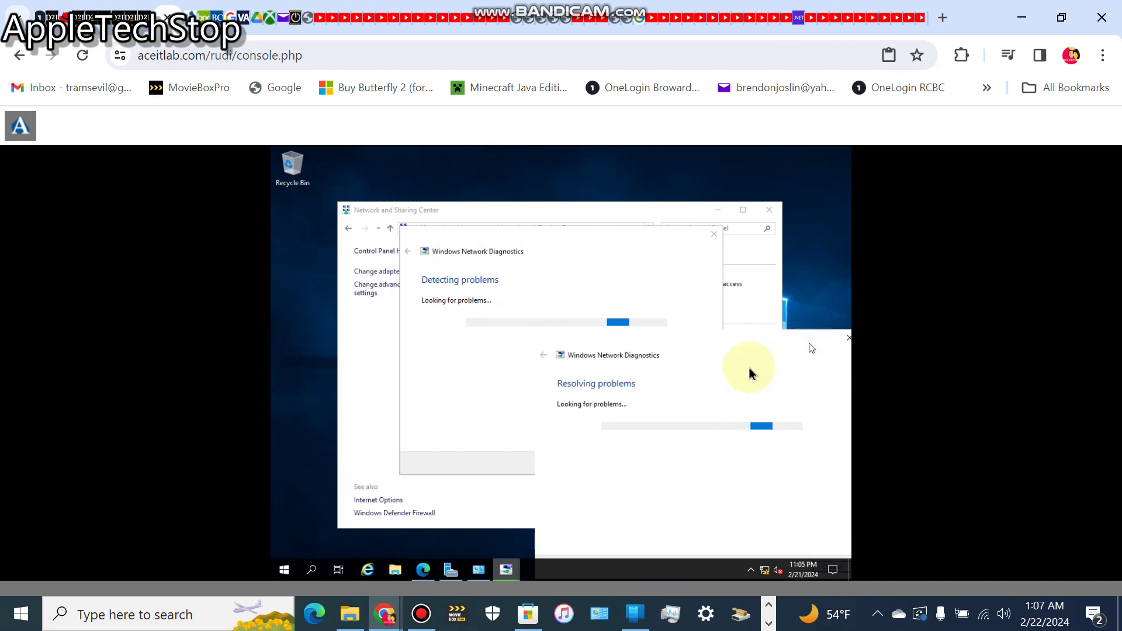
Step: Spread out the diagnostics and Network and Sharing Center windows until the router/modem advice shows
{"action": "left_click_drag", "start_coordinate": [640, 363], "coordinate": [502, 339]}
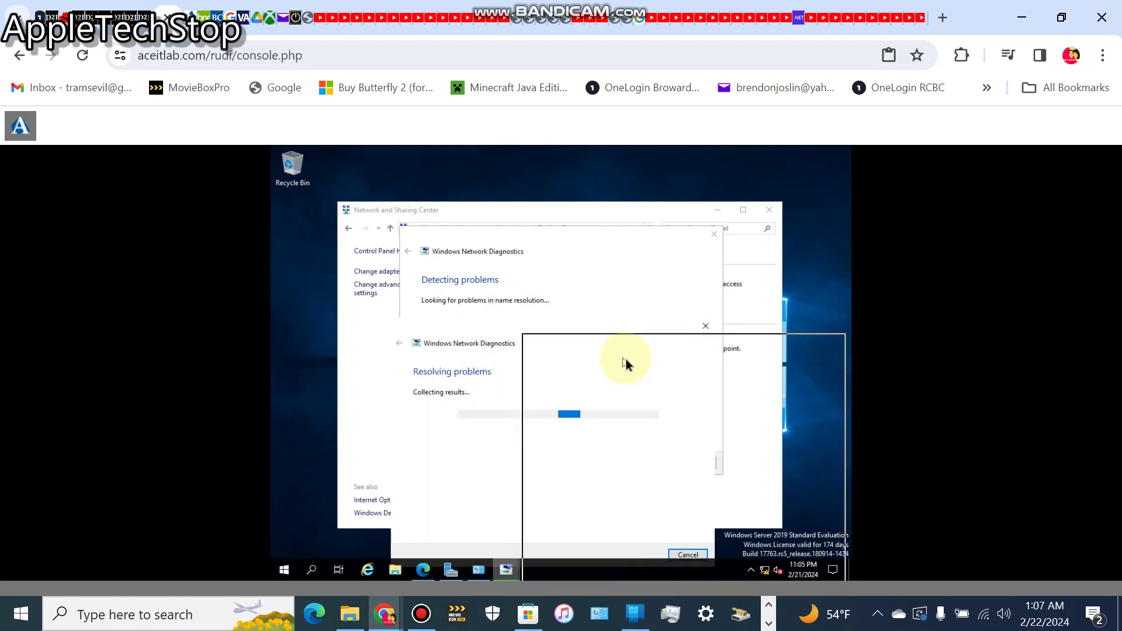
{"action": "left_click_drag", "start_coordinate": [619, 363], "coordinate": [643, 368]}
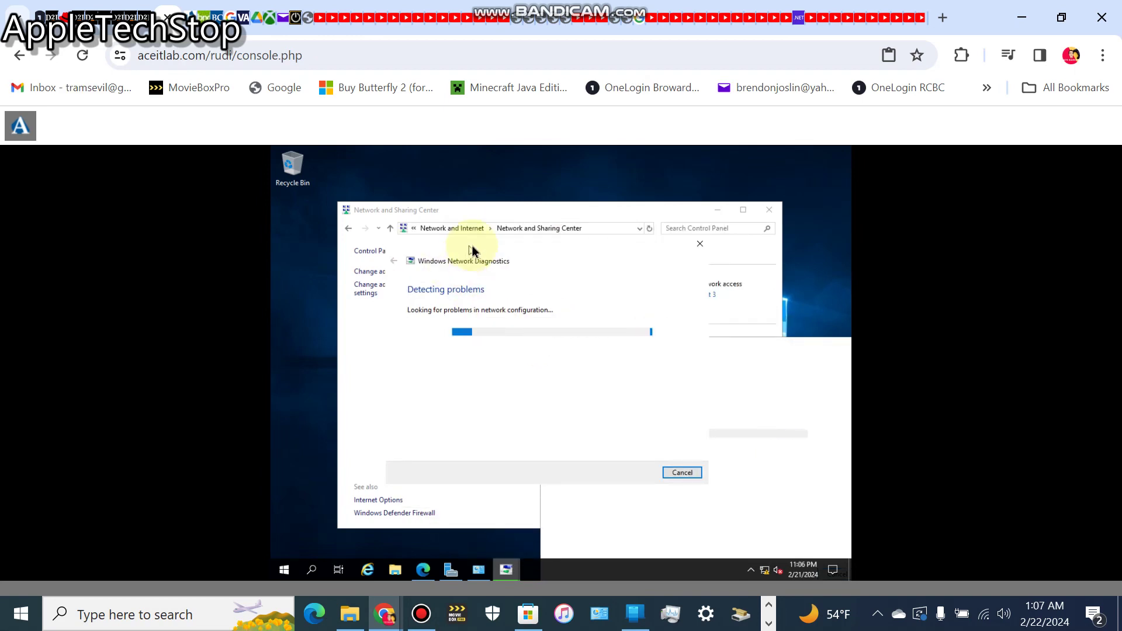
{"action": "left_click_drag", "start_coordinate": [473, 251], "coordinate": [666, 347]}
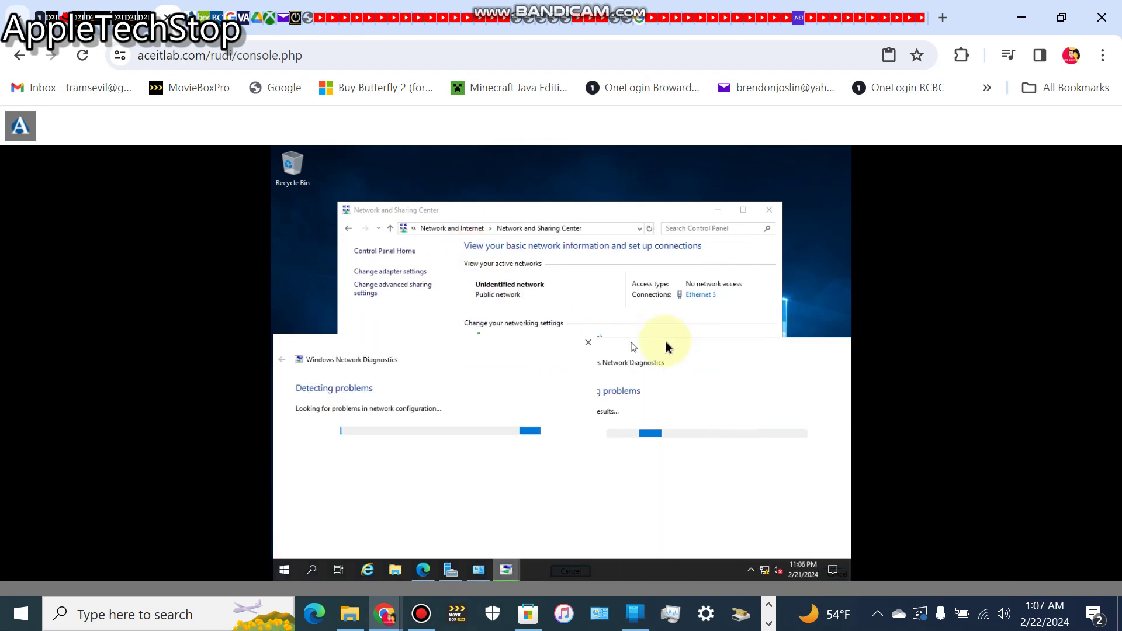
{"action": "left_click", "coordinate": [501, 220]}
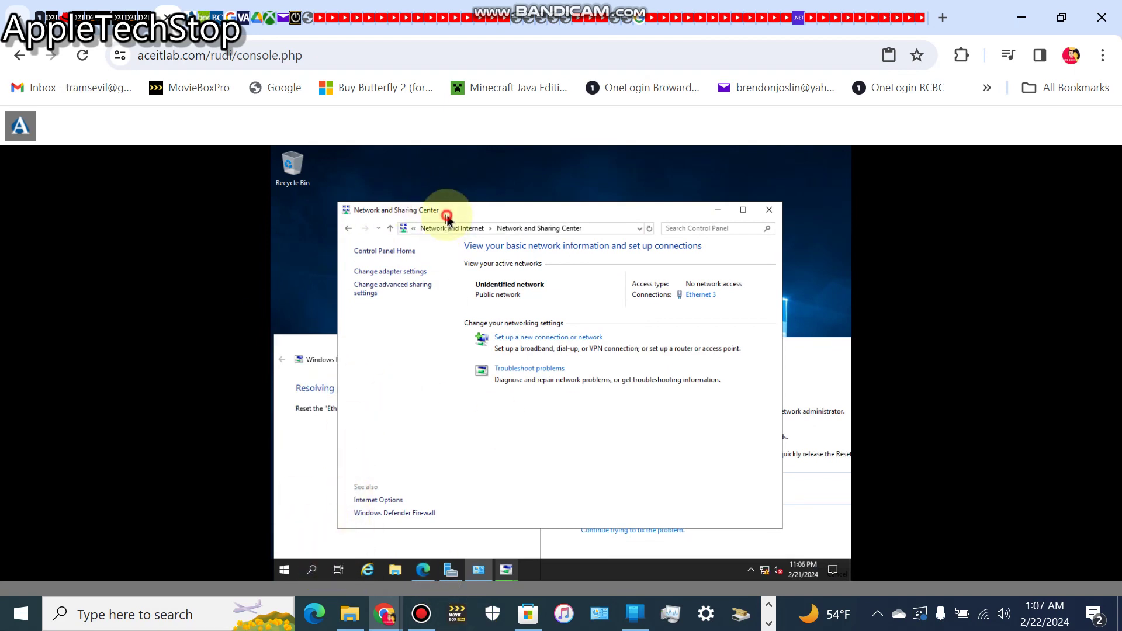
{"action": "left_click_drag", "start_coordinate": [447, 217], "coordinate": [460, 191]}
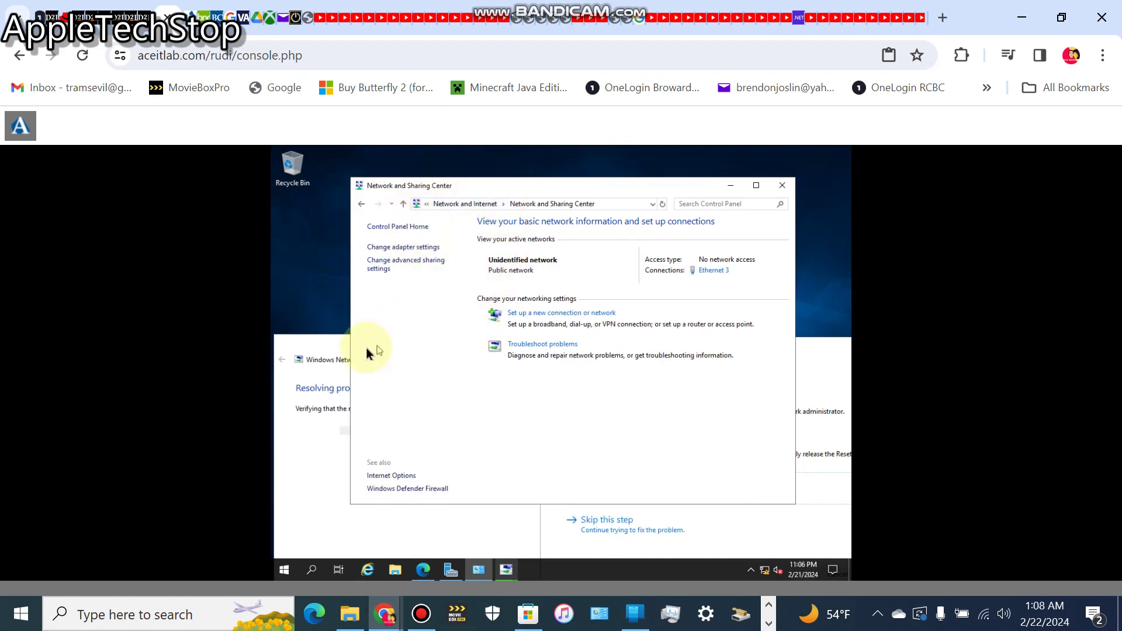
{"action": "left_click", "coordinate": [321, 350]}
{"action": "left_click", "coordinate": [802, 349]}
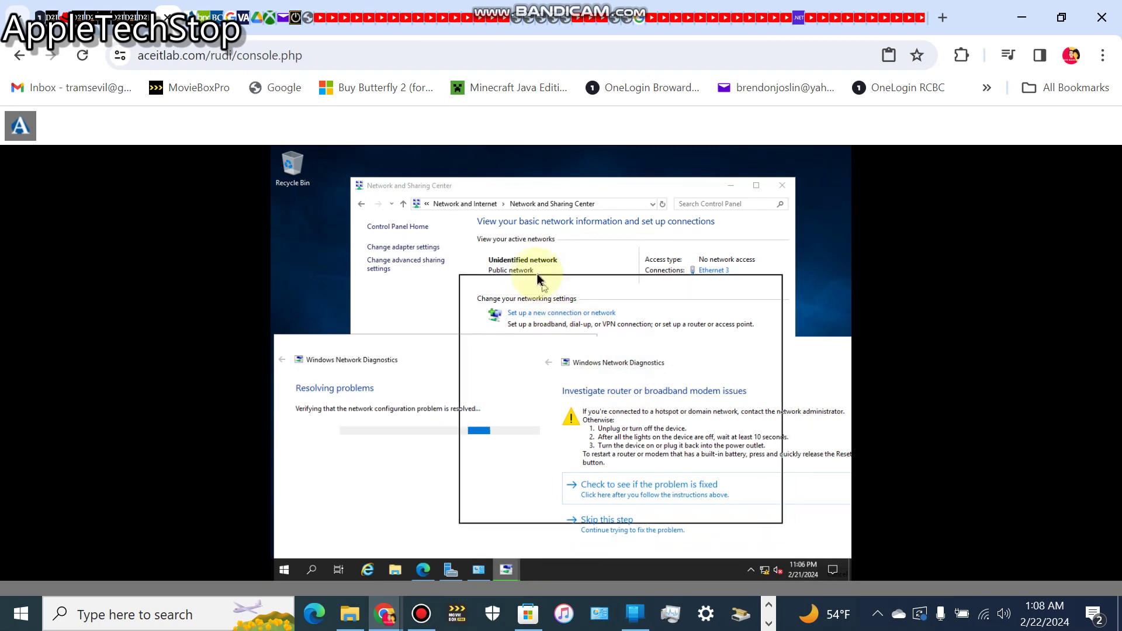
Step: Recheck whether the Ethernet 3 problem is fixed, then bring Network and Sharing Center forward
{"action": "left_click", "coordinate": [413, 374]}
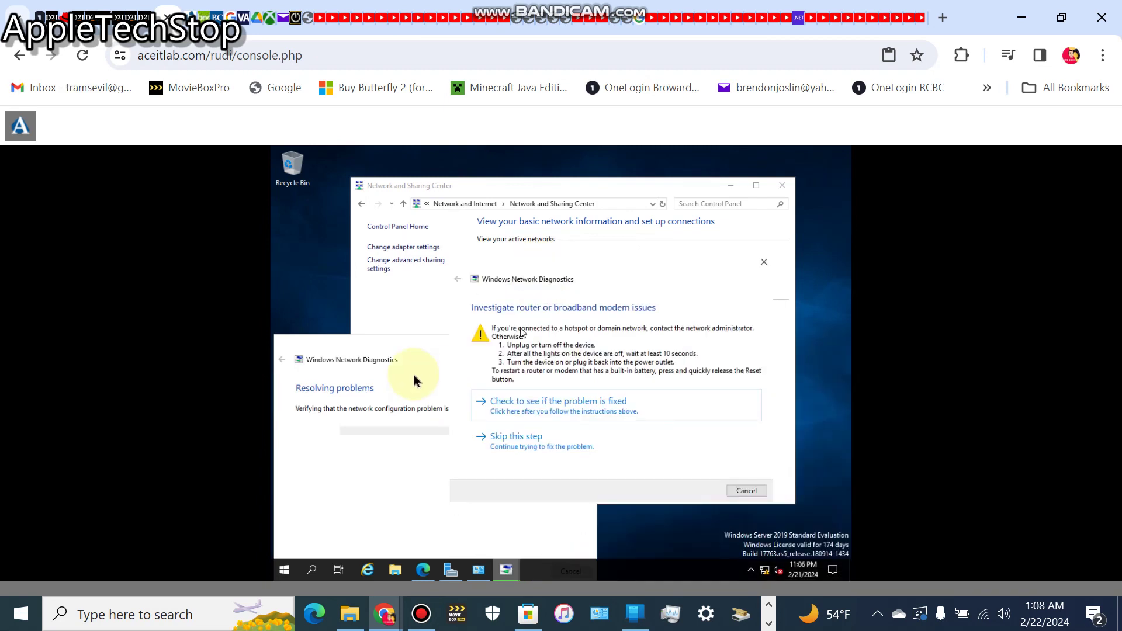
{"action": "left_click", "coordinate": [540, 268]}
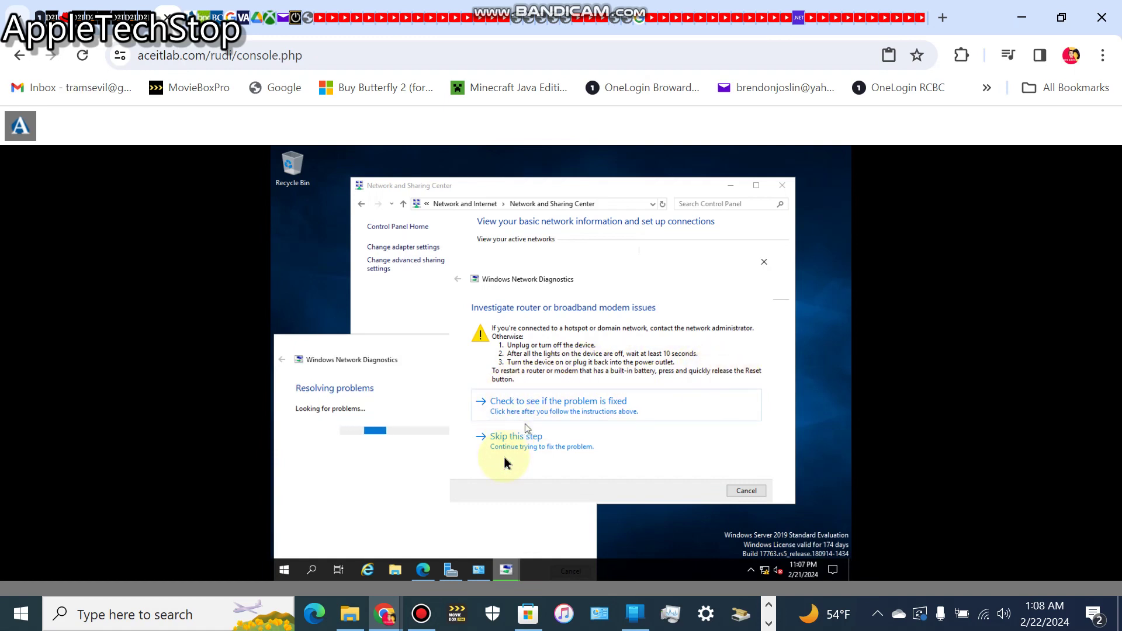
{"action": "left_click", "coordinate": [530, 403]}
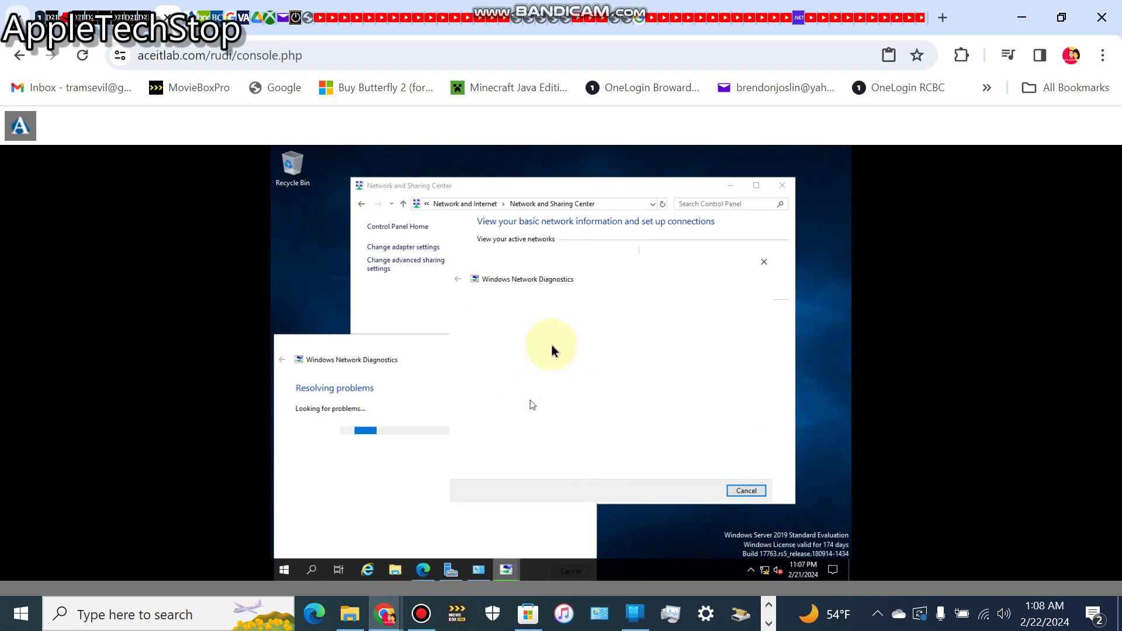
{"action": "left_click_drag", "start_coordinate": [576, 283], "coordinate": [689, 395]}
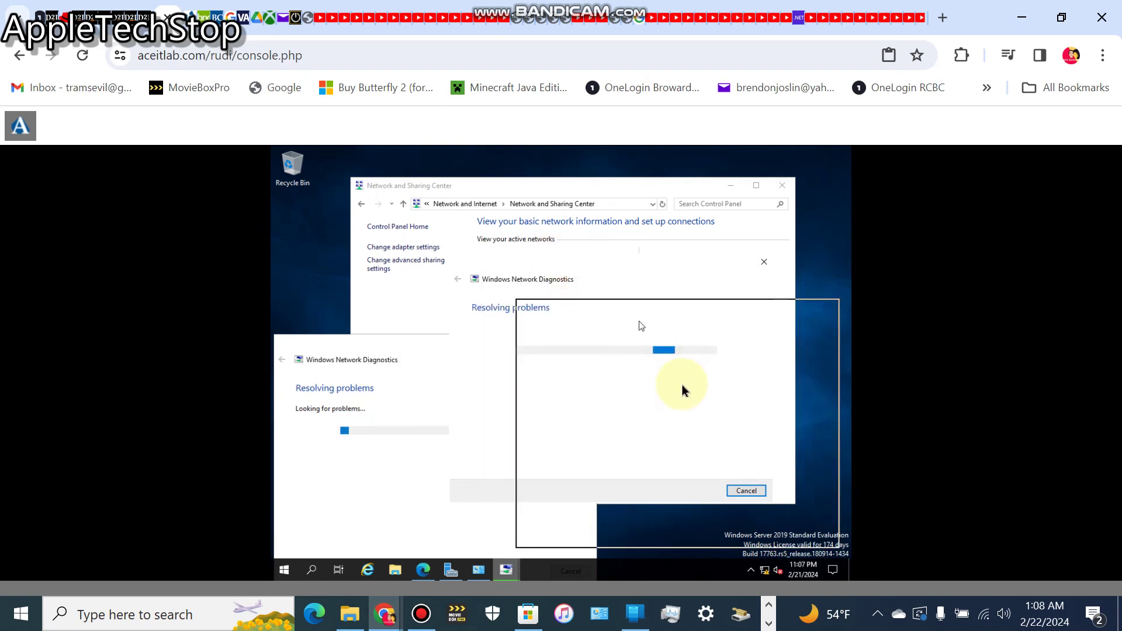
{"action": "left_click", "coordinate": [533, 199]}
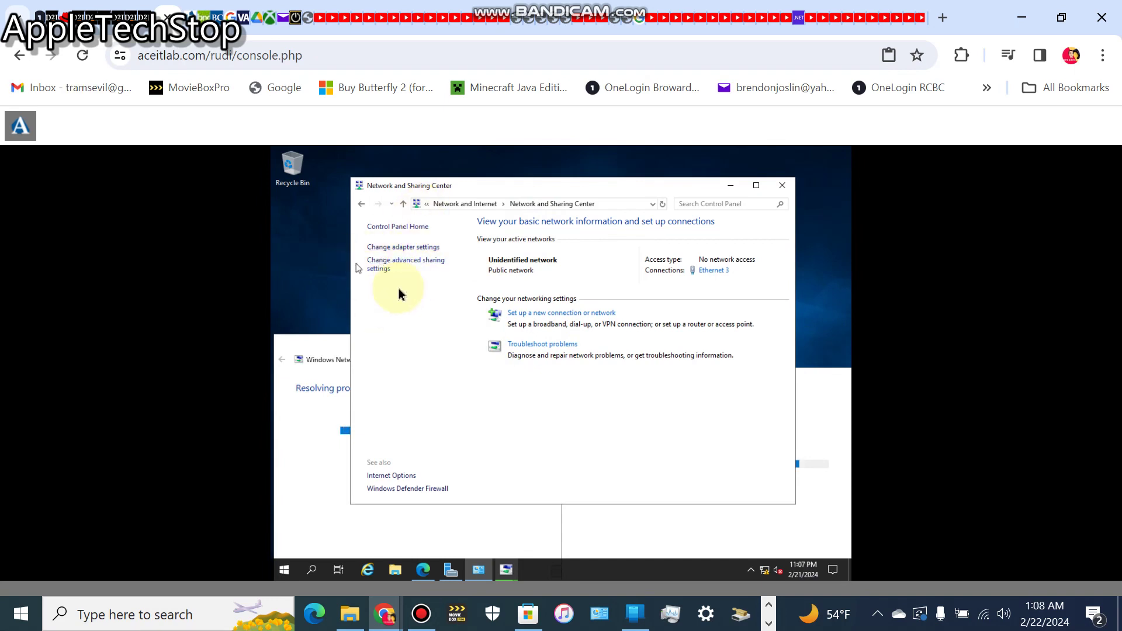
Step: Navigate Control Panel through Network and Internet to the Network and Sharing Center's adapter list
{"action": "left_click", "coordinate": [393, 229]}
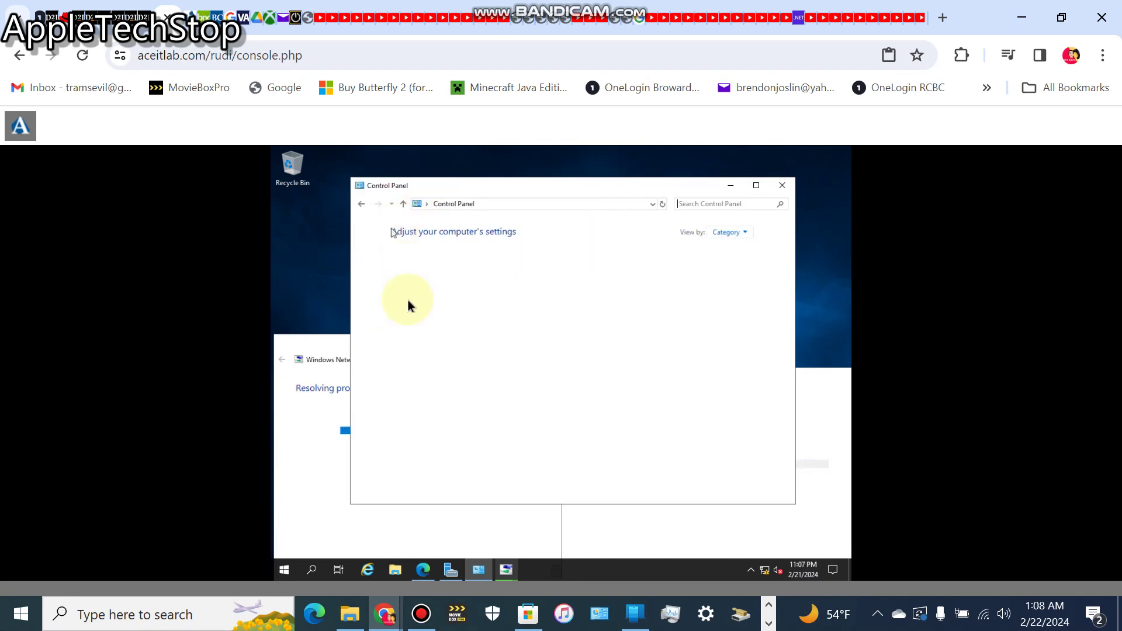
{"action": "left_click", "coordinate": [440, 265]}
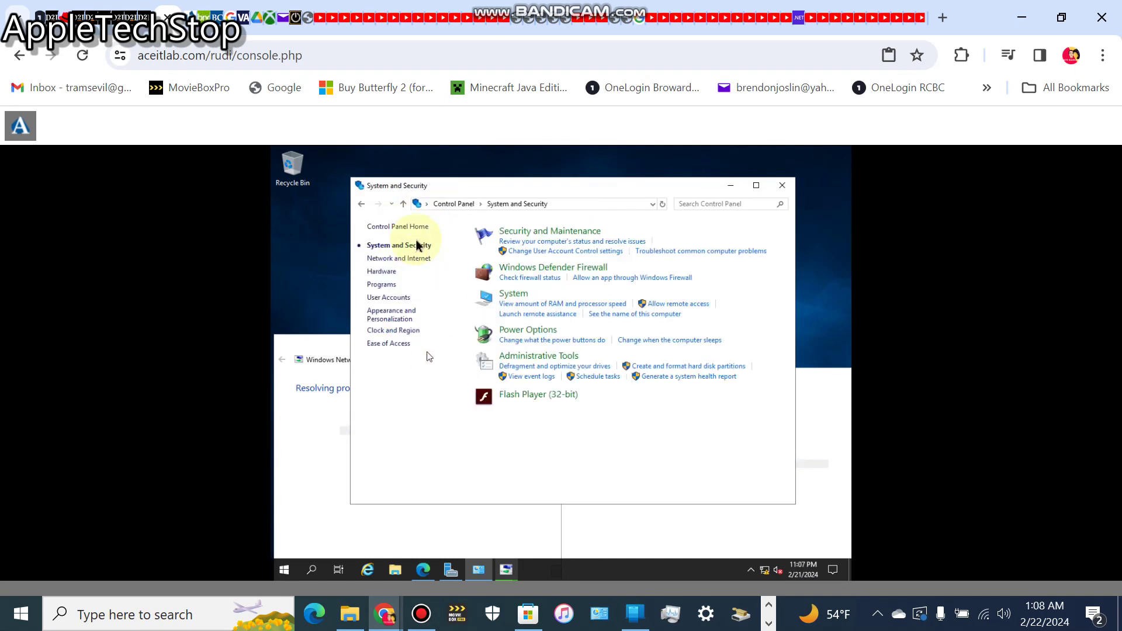
{"action": "left_click", "coordinate": [358, 204]}
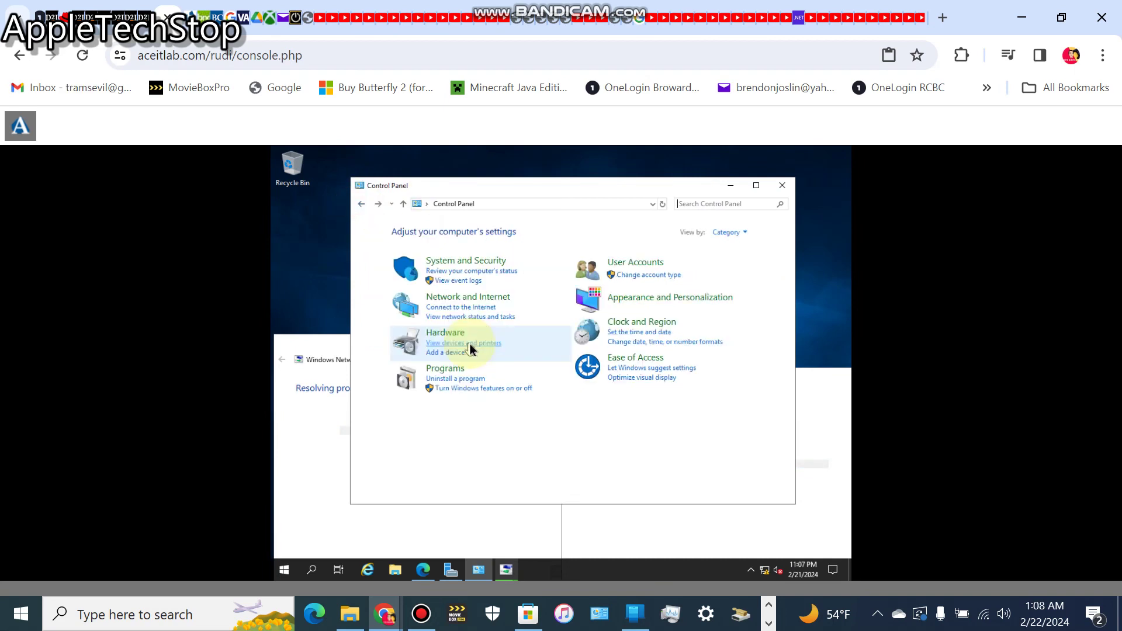
{"action": "left_click", "coordinate": [460, 303]}
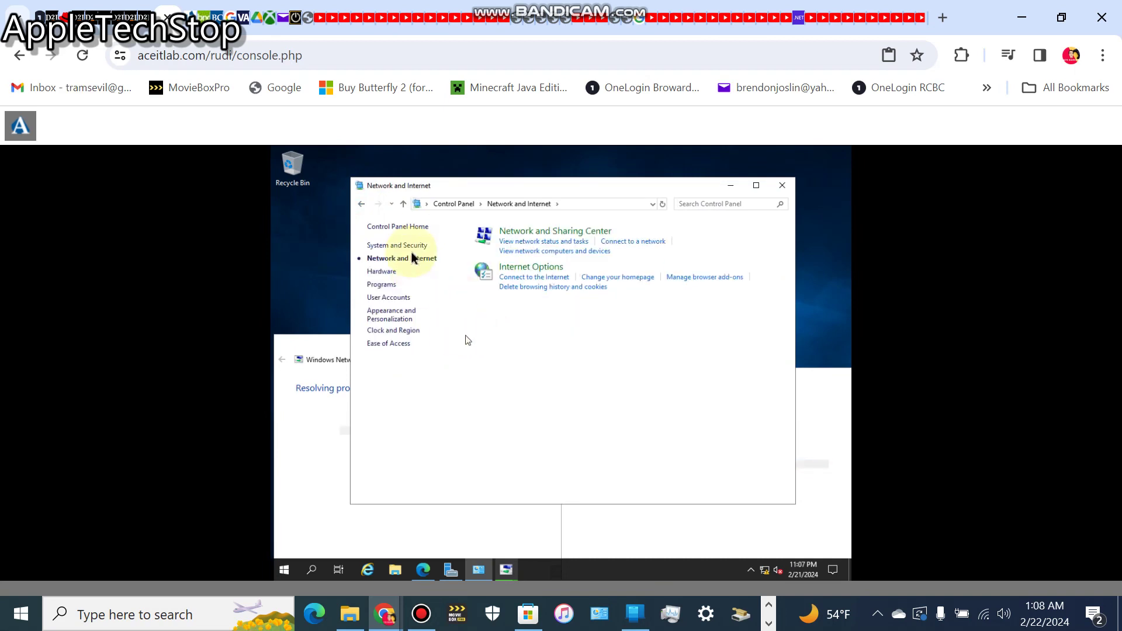
{"action": "left_click", "coordinate": [552, 232]}
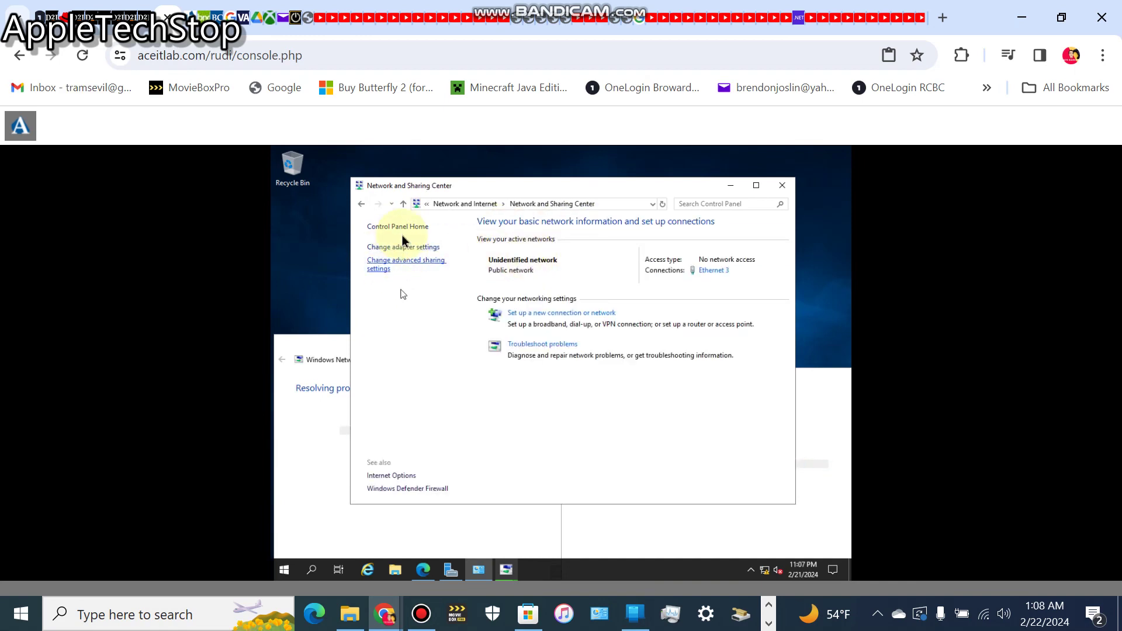
{"action": "left_click", "coordinate": [401, 248]}
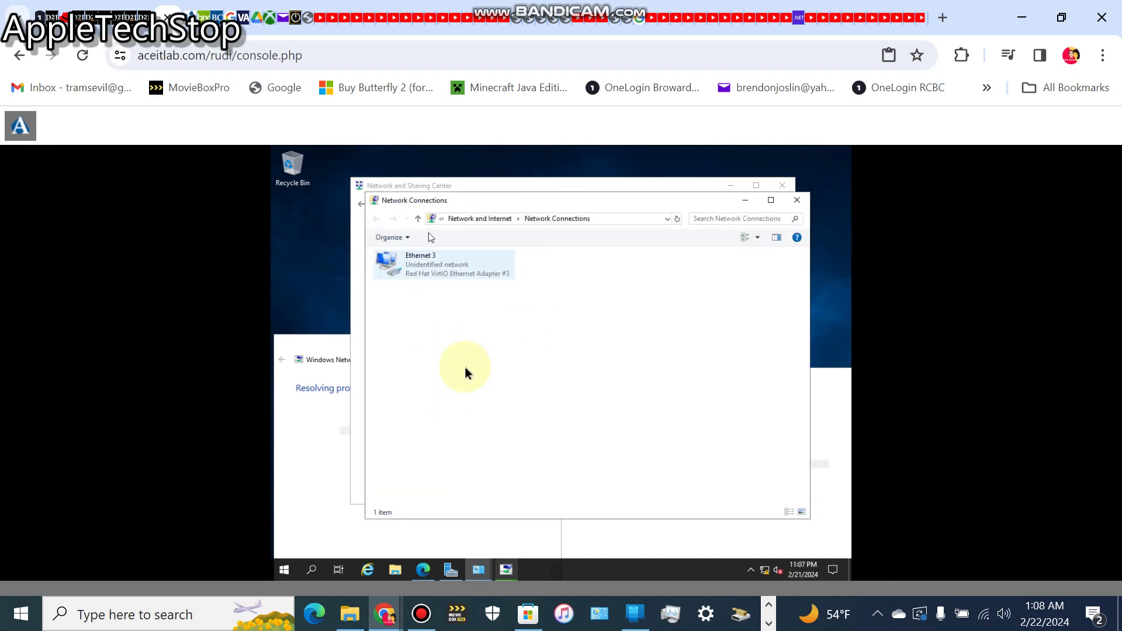
Step: Close the leftover diagnostics window and open Ethernet 3's Properties from its context menu
{"action": "right_click", "coordinate": [427, 267]}
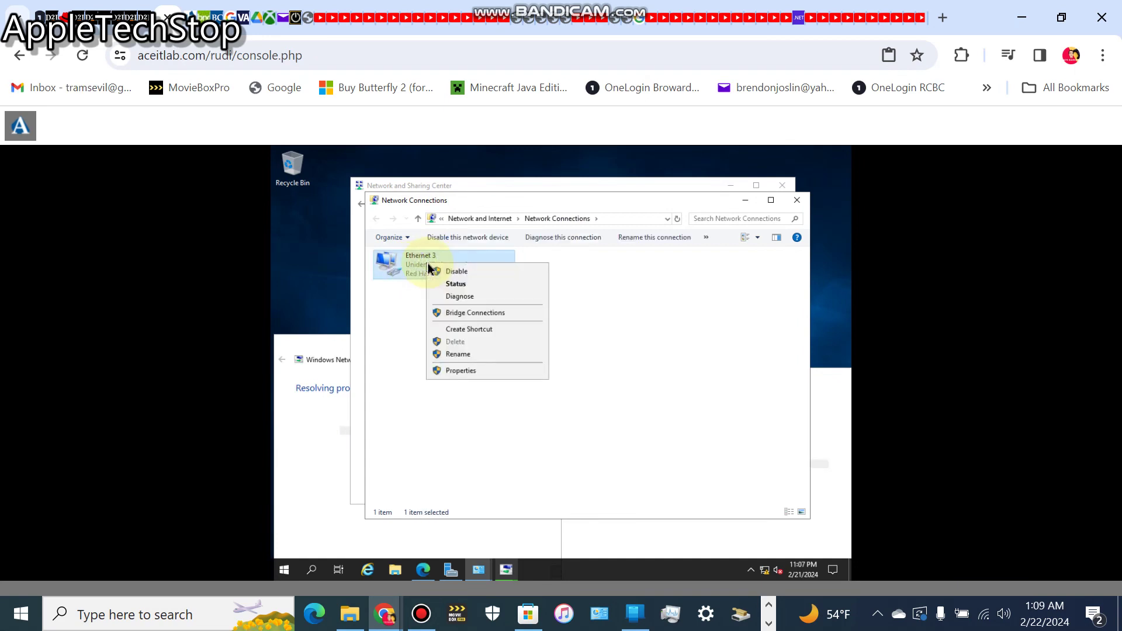
{"action": "left_click", "coordinate": [401, 316]}
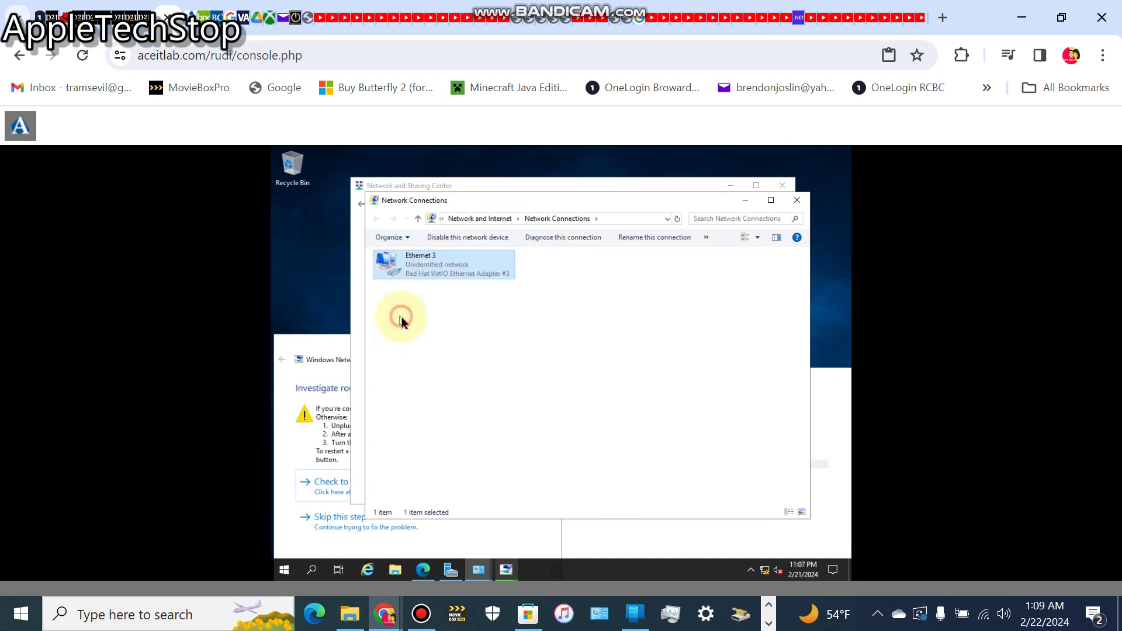
{"action": "right_click", "coordinate": [425, 265]}
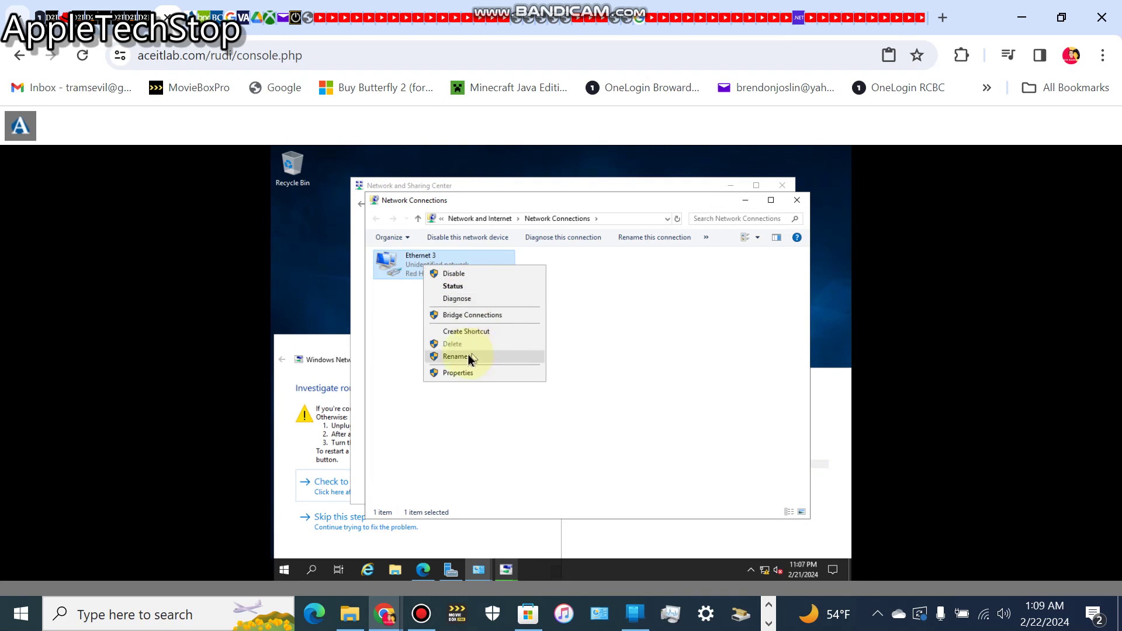
{"action": "left_click", "coordinate": [314, 359]}
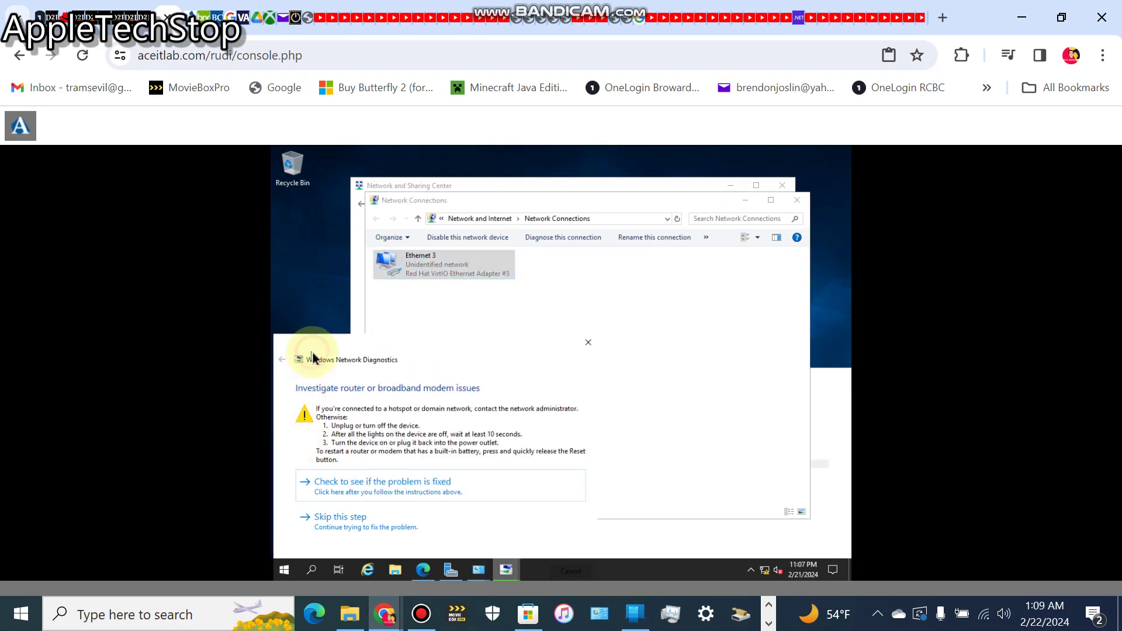
{"action": "left_click", "coordinate": [581, 346]}
{"action": "right_click", "coordinate": [421, 265]}
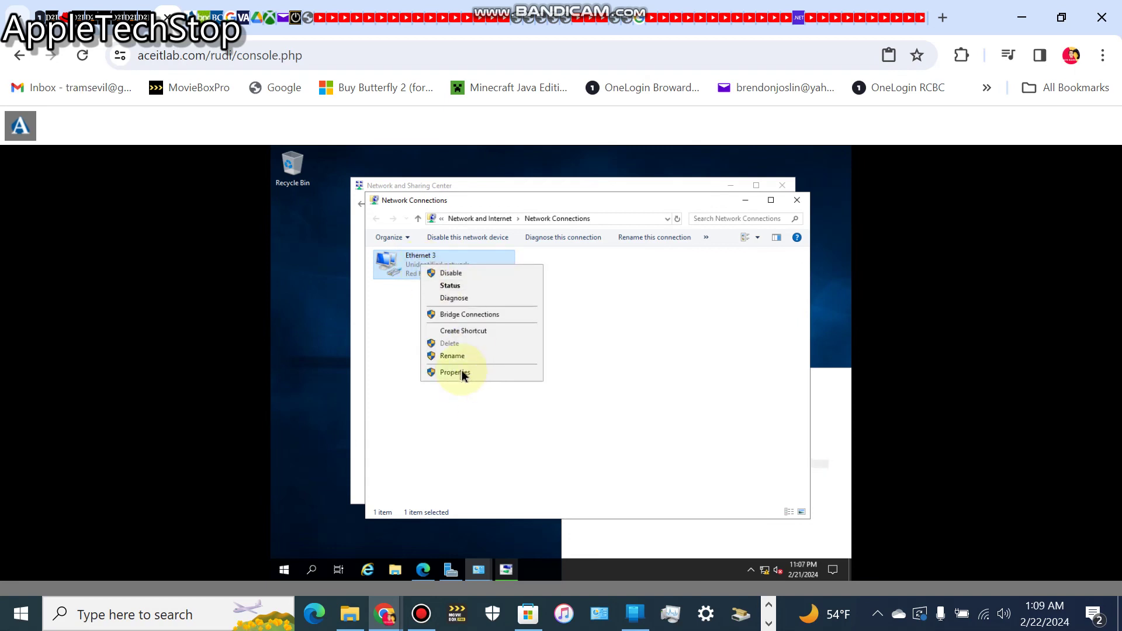
{"action": "left_click", "coordinate": [459, 373]}
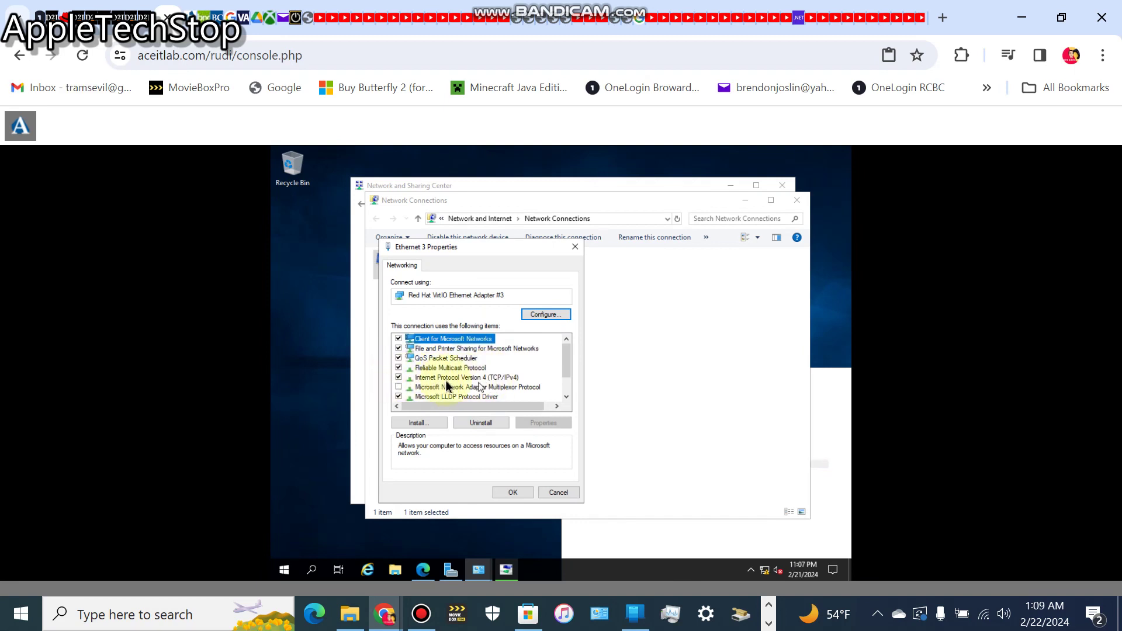
Step: Close Ethernet 3 Properties and move Network Connections over the Sharing Center
{"action": "left_click", "coordinate": [576, 247]}
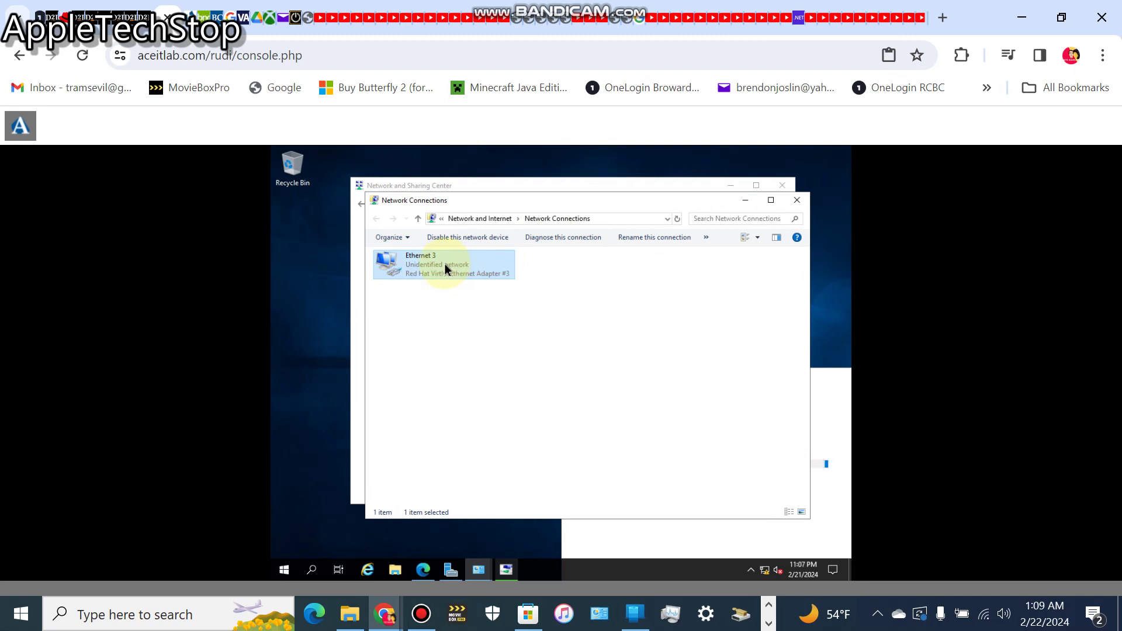
{"action": "left_click_drag", "start_coordinate": [580, 204], "coordinate": [567, 220]}
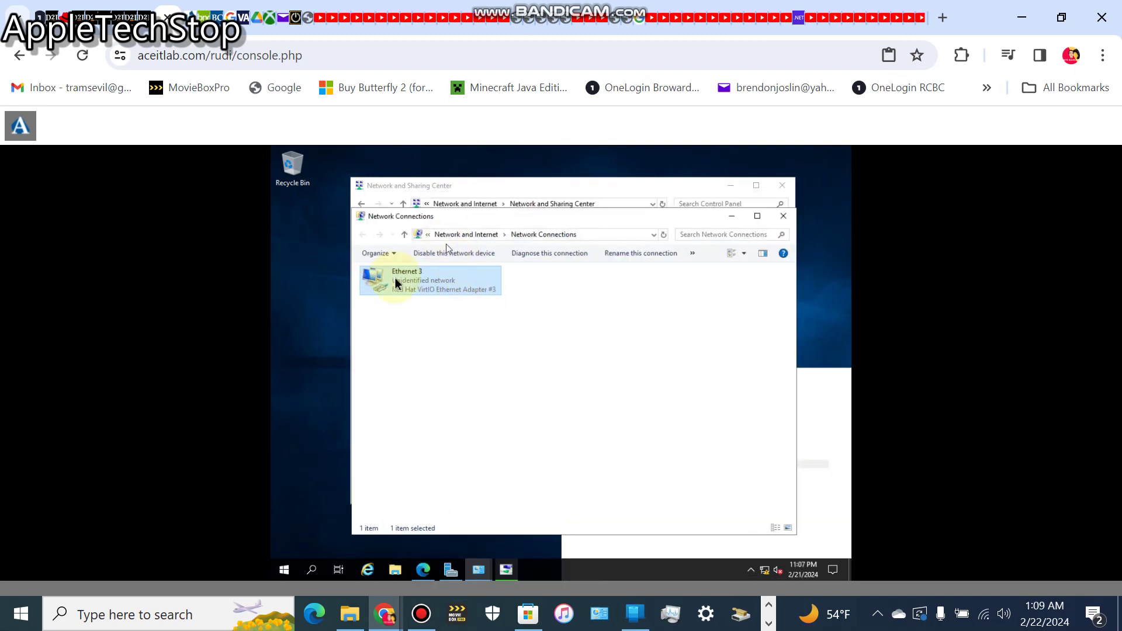
{"action": "double_click", "coordinate": [435, 279]}
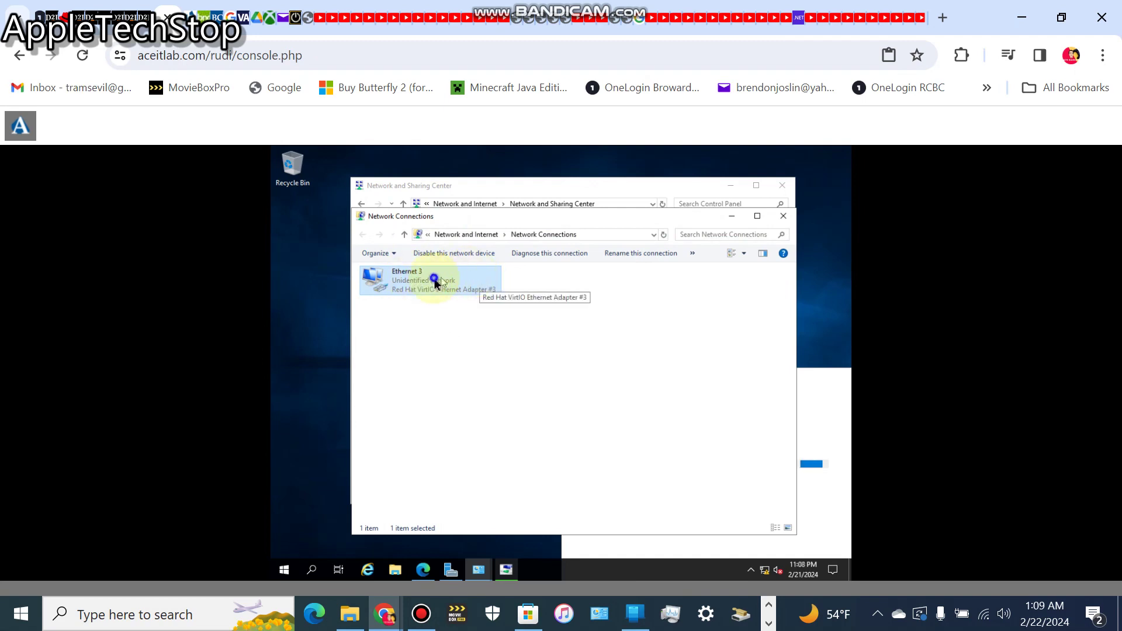
Step: Inspect Ethernet 3's context menu without choosing an action, then close Network Connections
{"action": "right_click", "coordinate": [434, 278]}
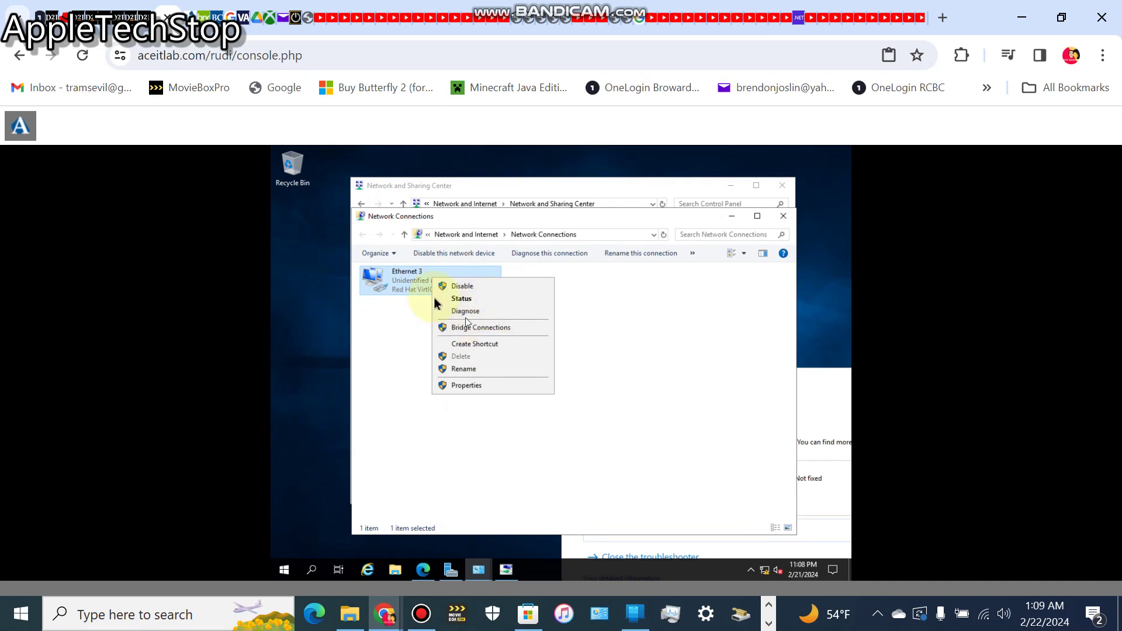
{"action": "left_click", "coordinate": [389, 319]}
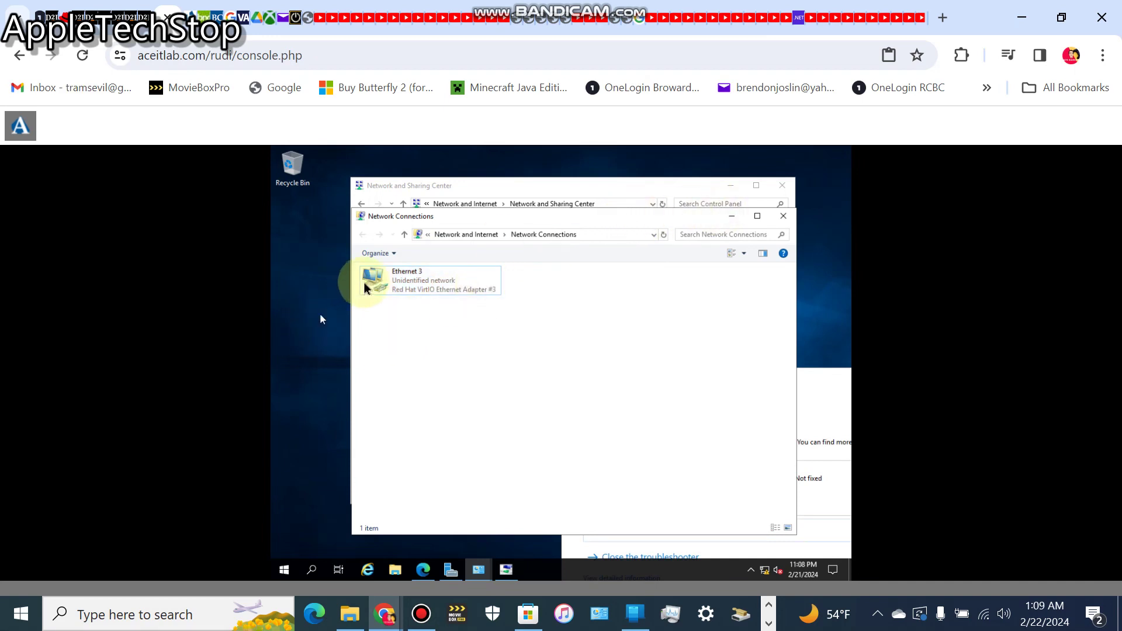
{"action": "right_click", "coordinate": [421, 275]}
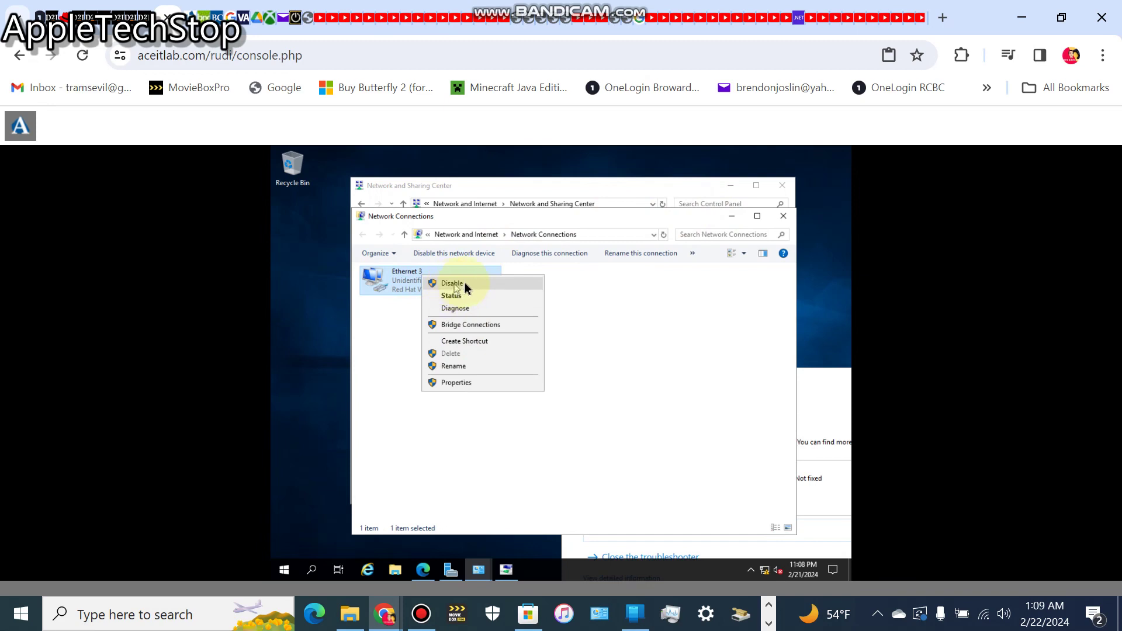
{"action": "left_click", "coordinate": [396, 321]}
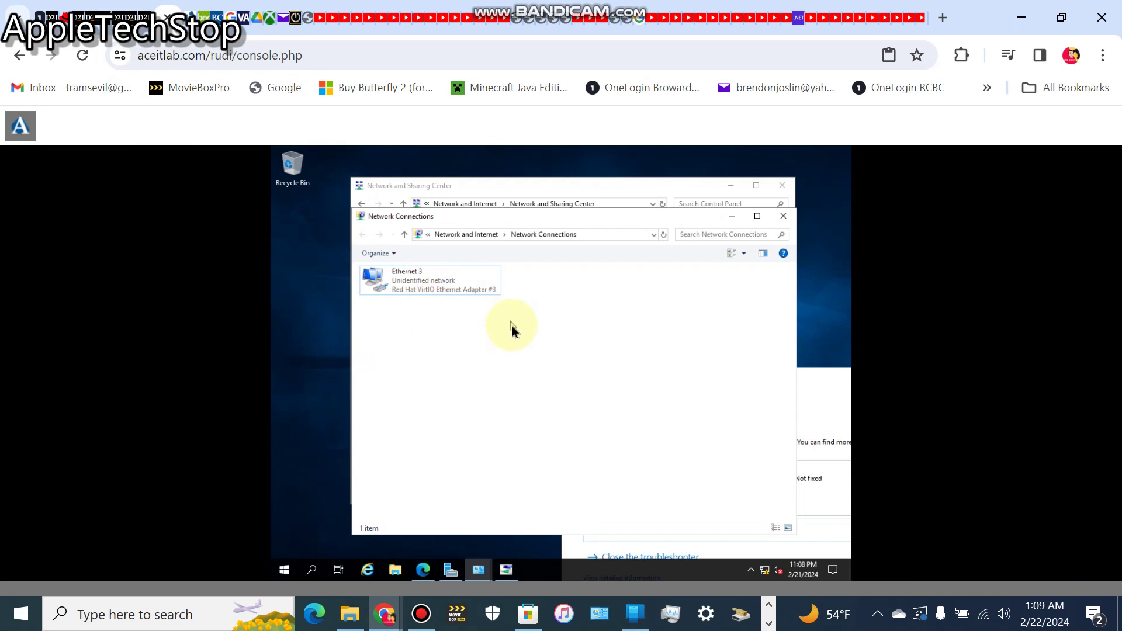
{"action": "left_click", "coordinate": [488, 287]}
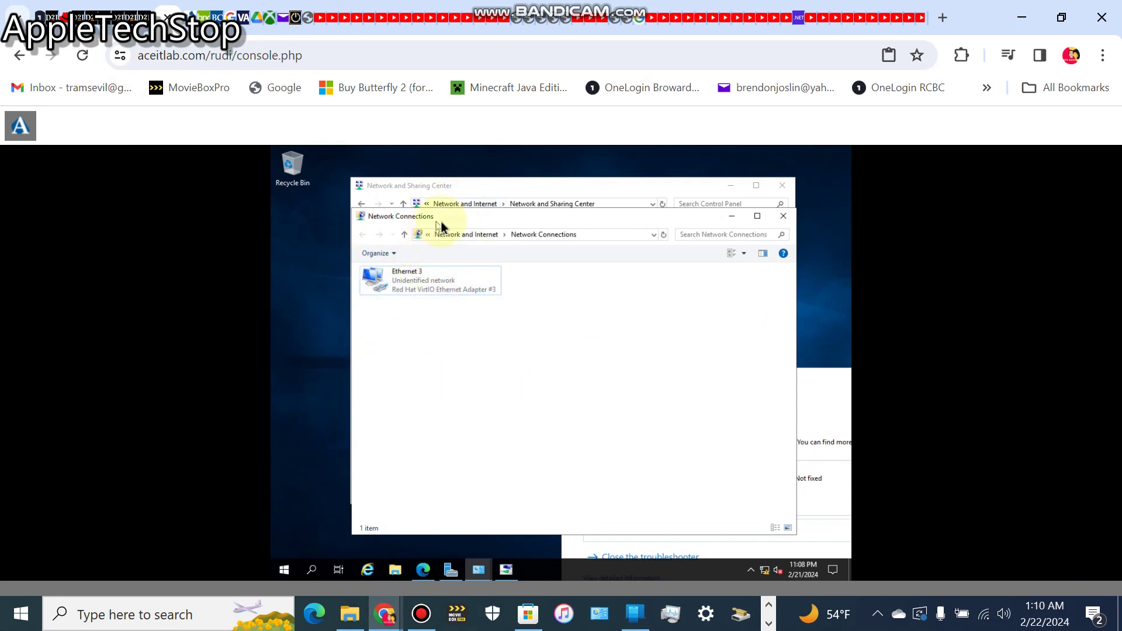
{"action": "left_click", "coordinate": [758, 244]}
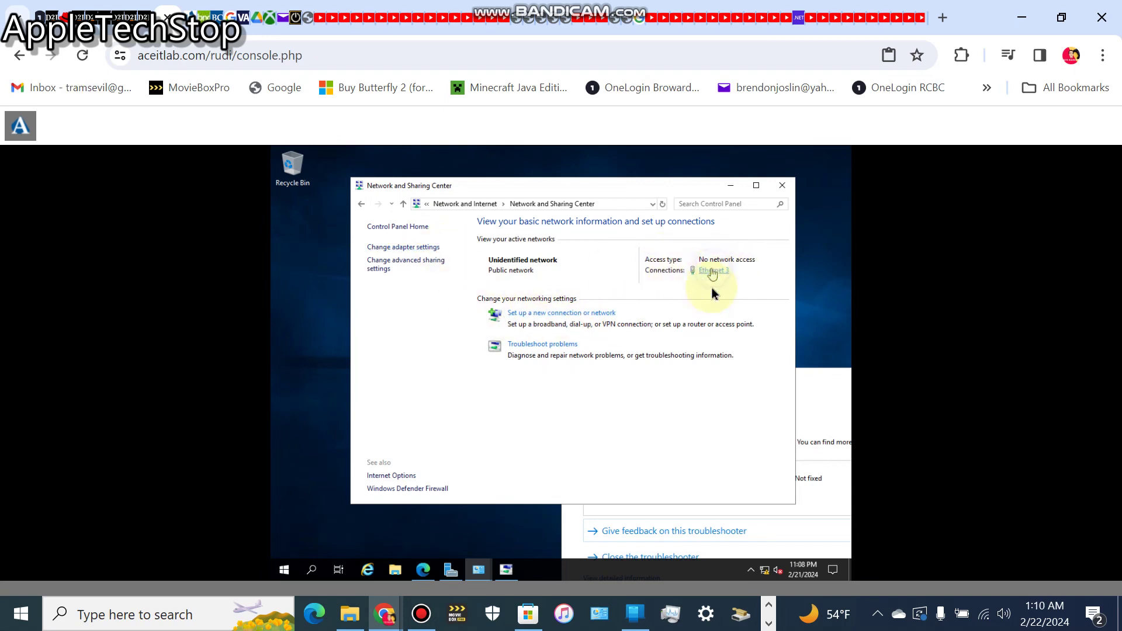
{"action": "left_click", "coordinate": [396, 269]}
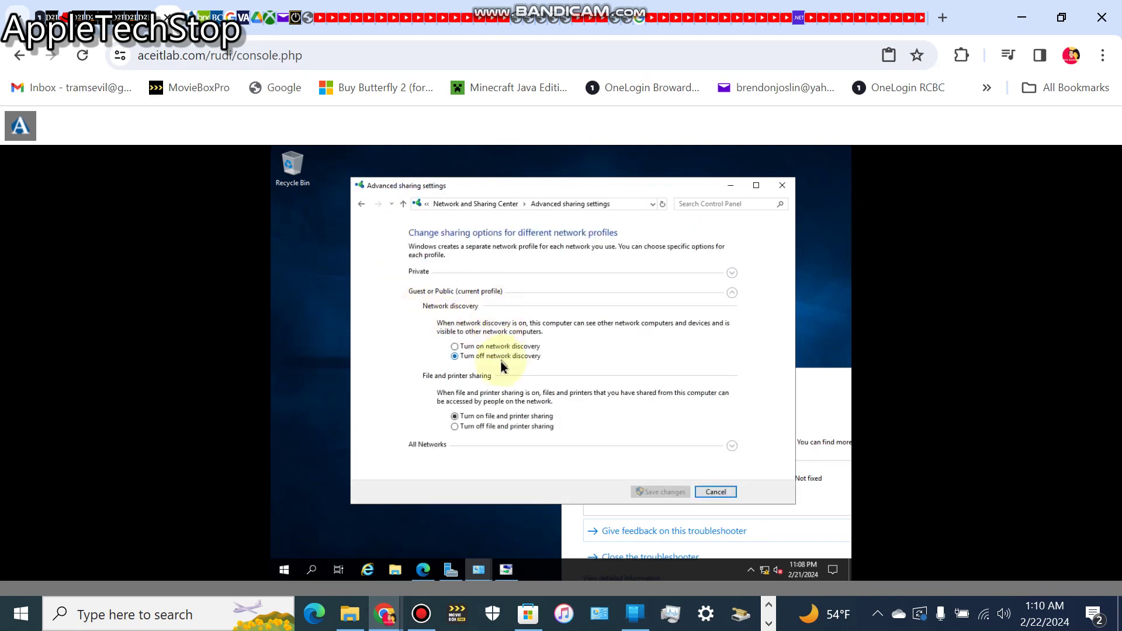
{"action": "left_click", "coordinate": [456, 347]}
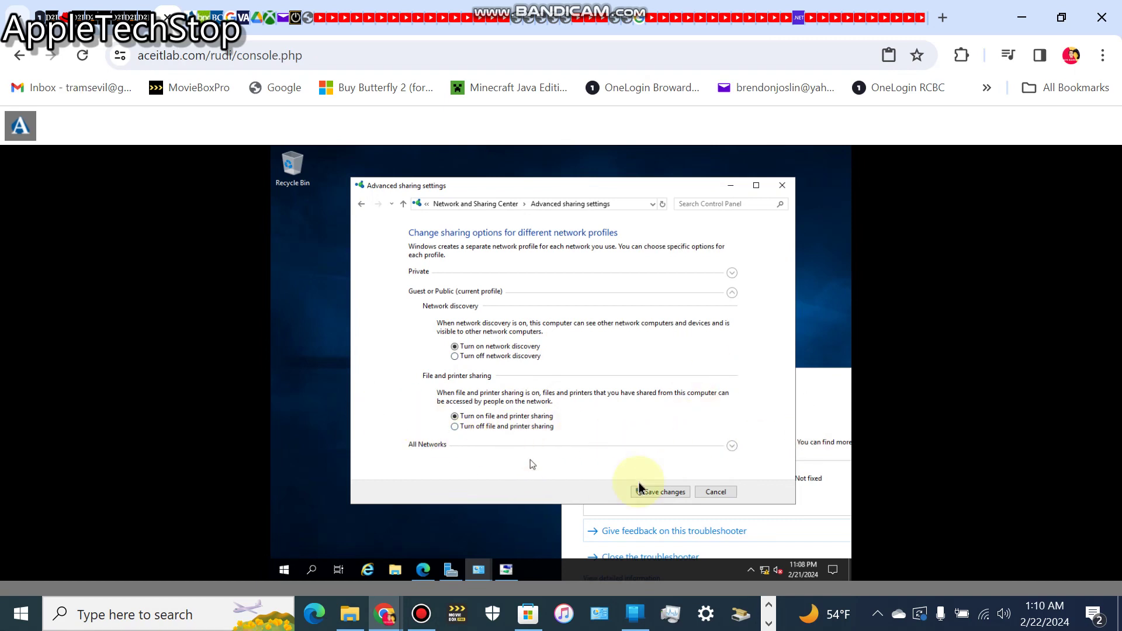
{"action": "left_click", "coordinate": [731, 446]}
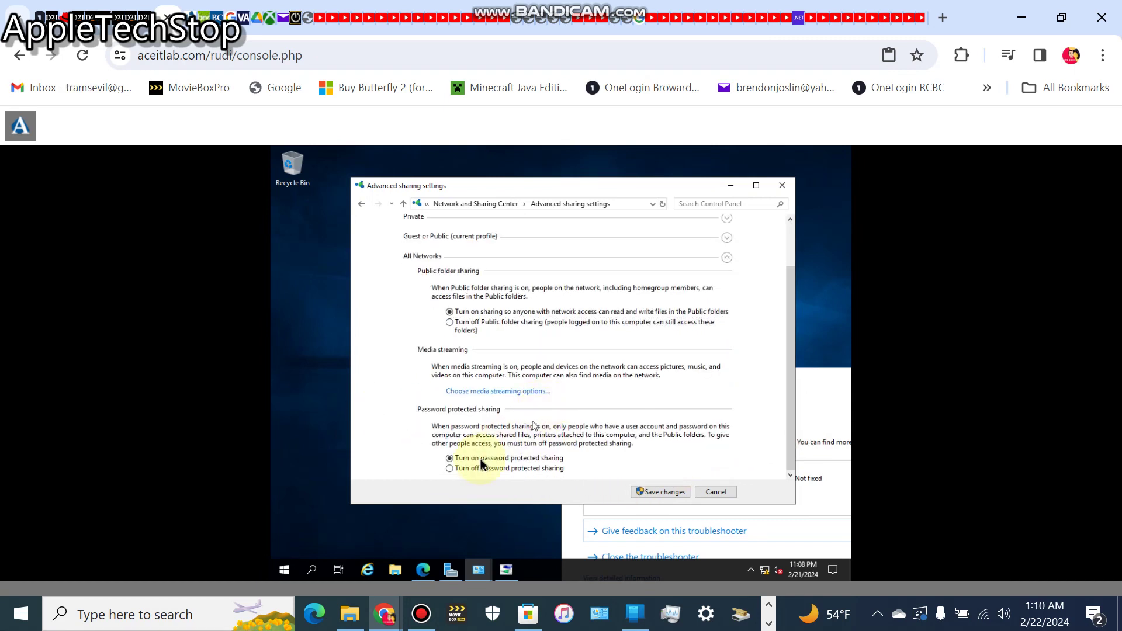
{"action": "left_click", "coordinate": [661, 492]}
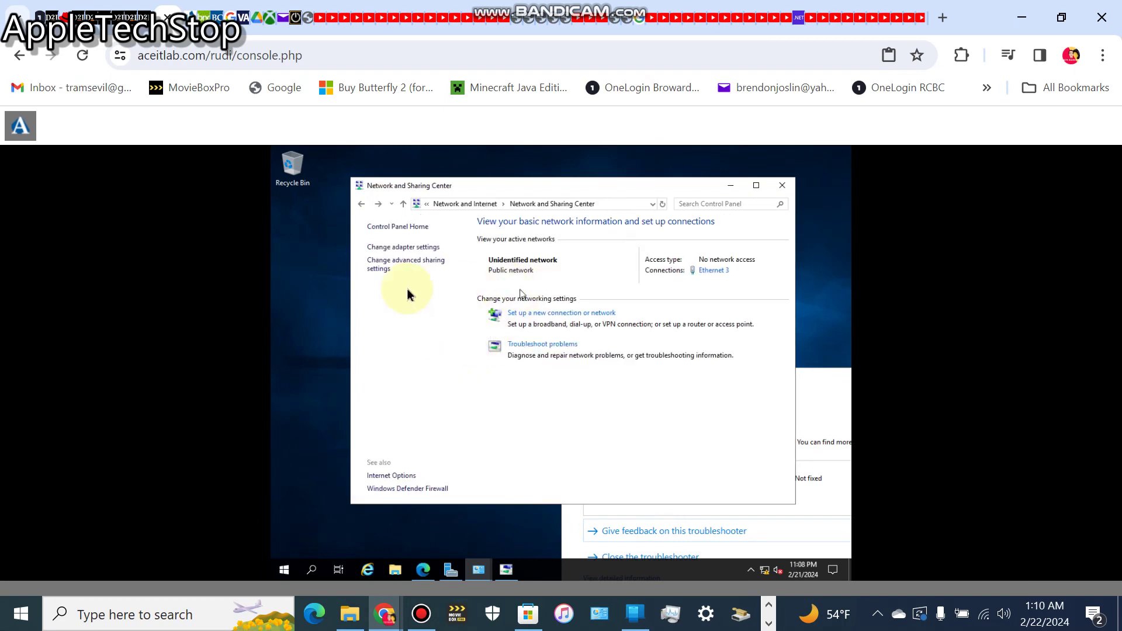
{"action": "left_click", "coordinate": [381, 266]}
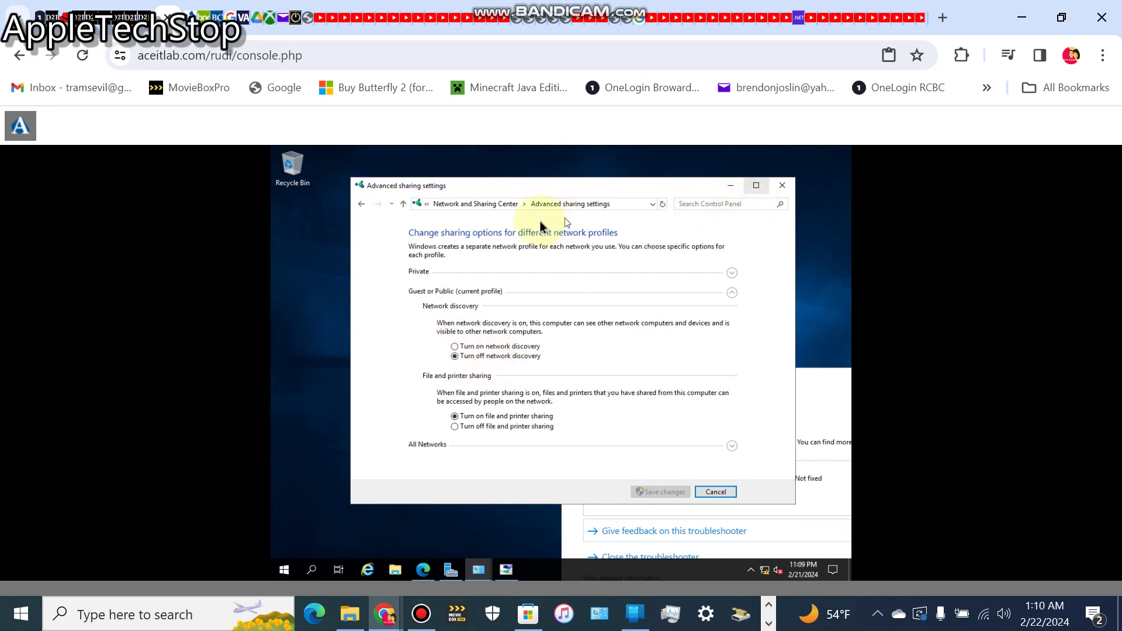
{"action": "left_click", "coordinate": [716, 493]}
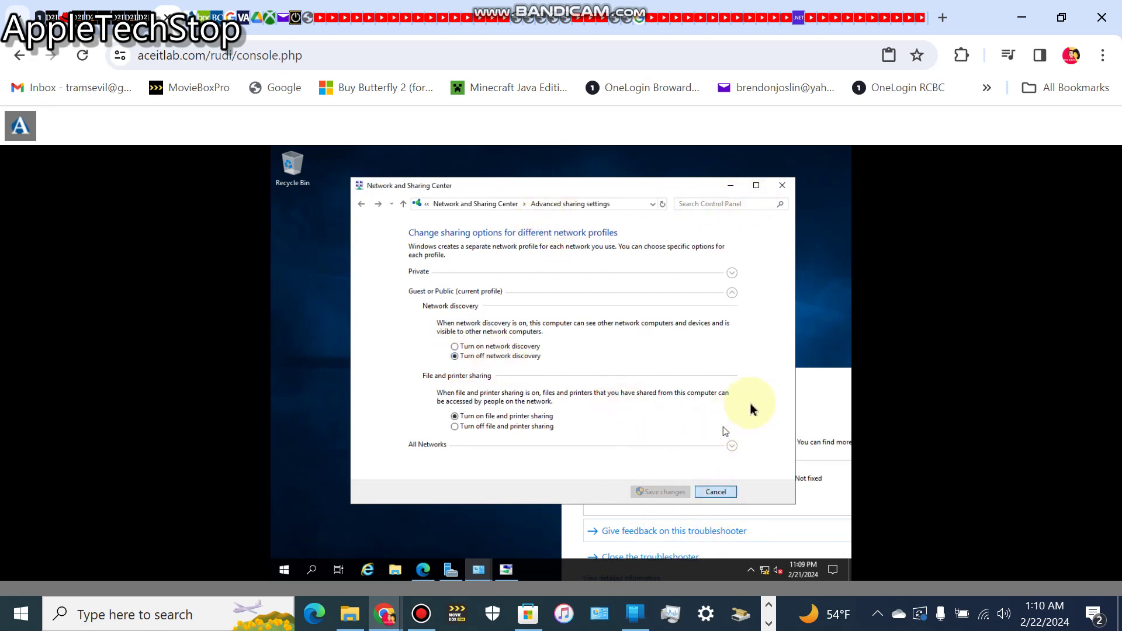